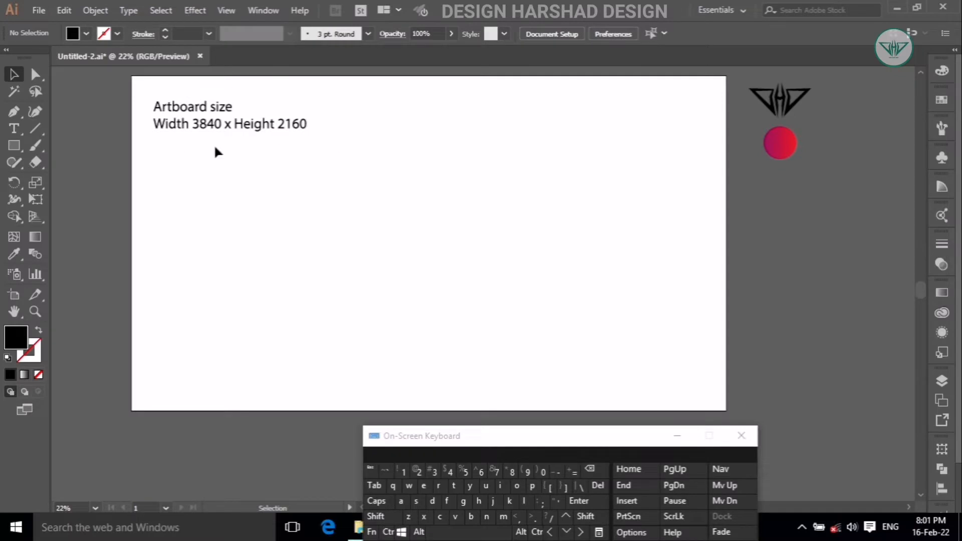
# Clear the artboard size note from the artboard.
pyautogui.click(289, 126)
pyautogui.click(597, 485)
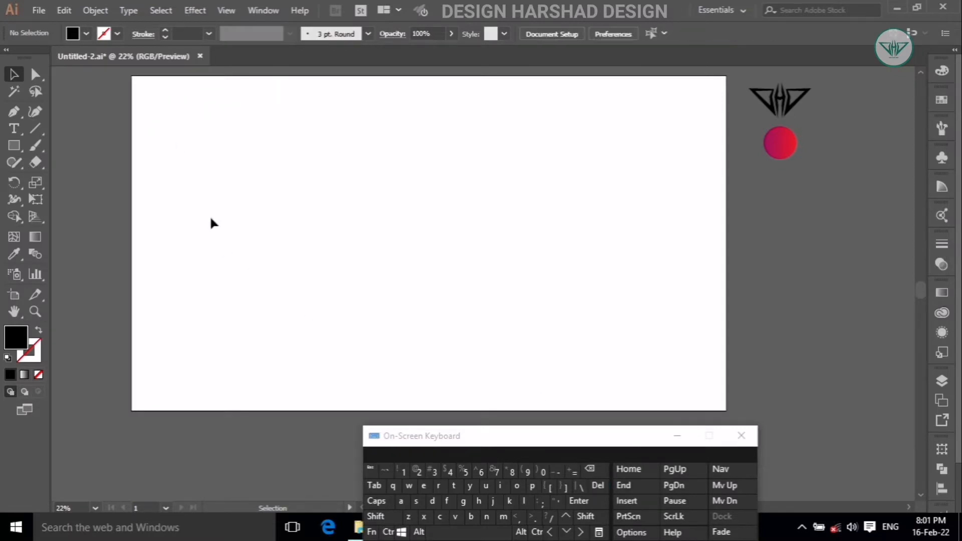
# Draw a line segment 640 px long at 0° starting from the midpoint of the artboard's left edge.
pyautogui.click(35, 128)
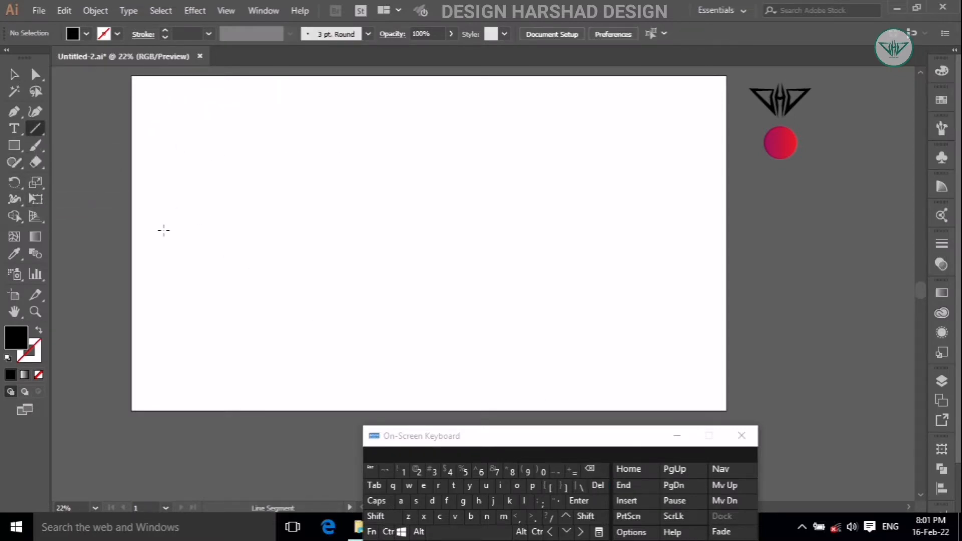
pyautogui.click(129, 243)
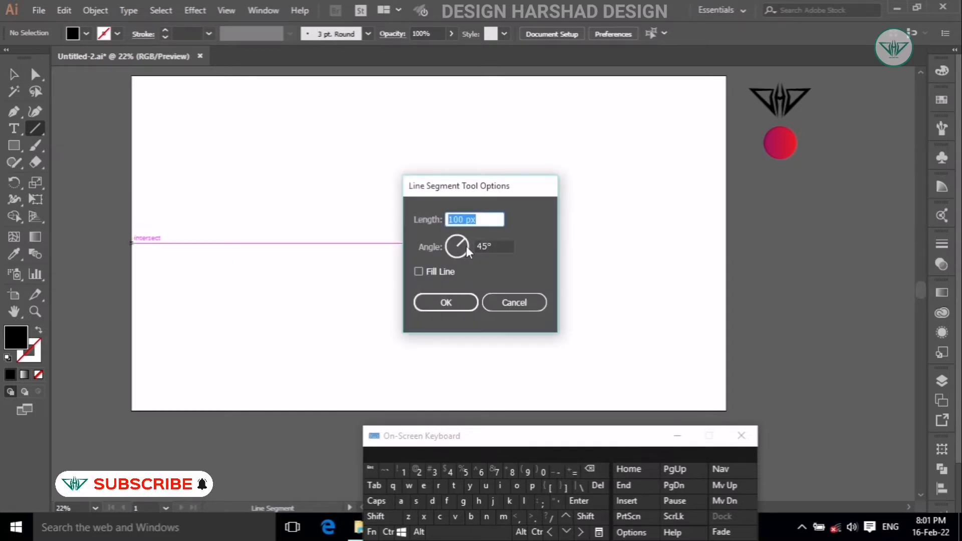
pyautogui.doubleClick(487, 247)
pyautogui.click(543, 471)
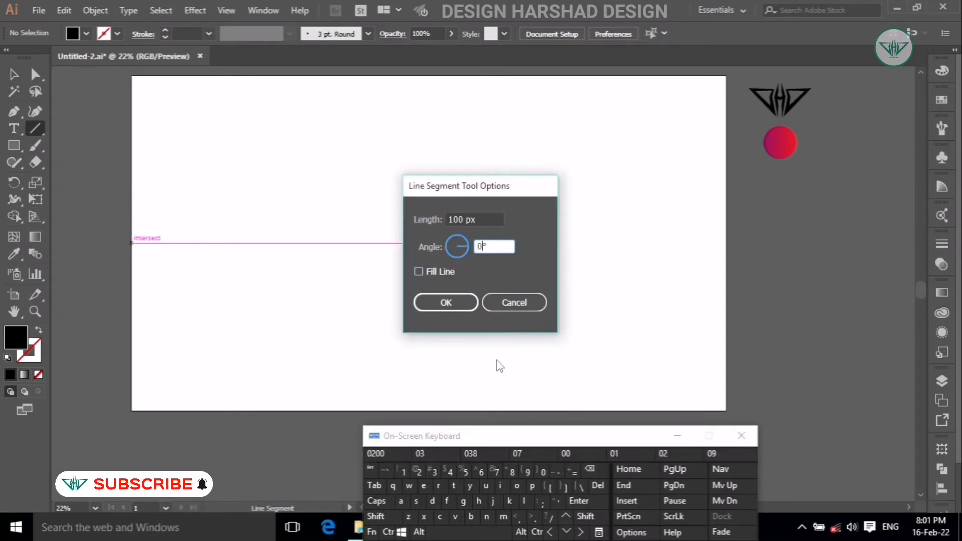
pyautogui.doubleClick(466, 218)
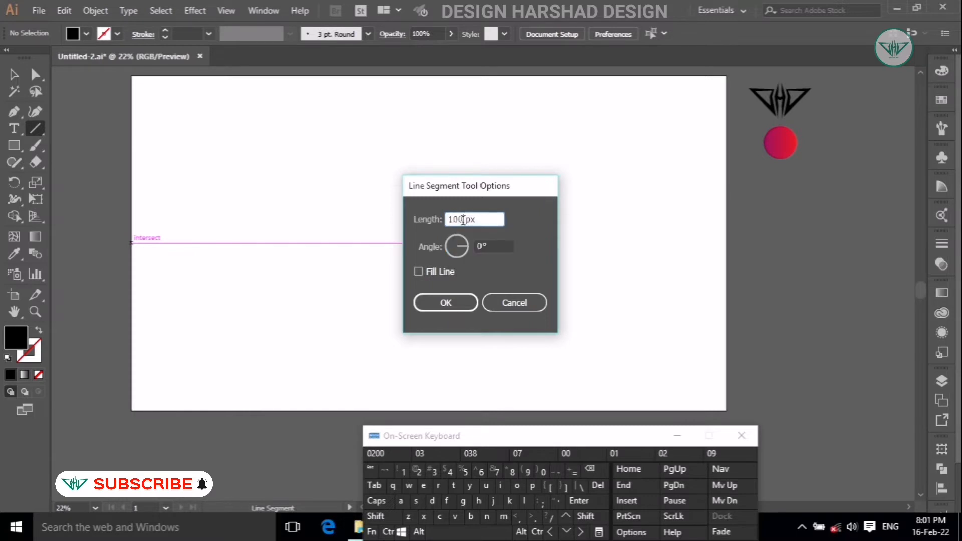
pyautogui.click(480, 472)
pyautogui.click(449, 471)
pyautogui.click(543, 471)
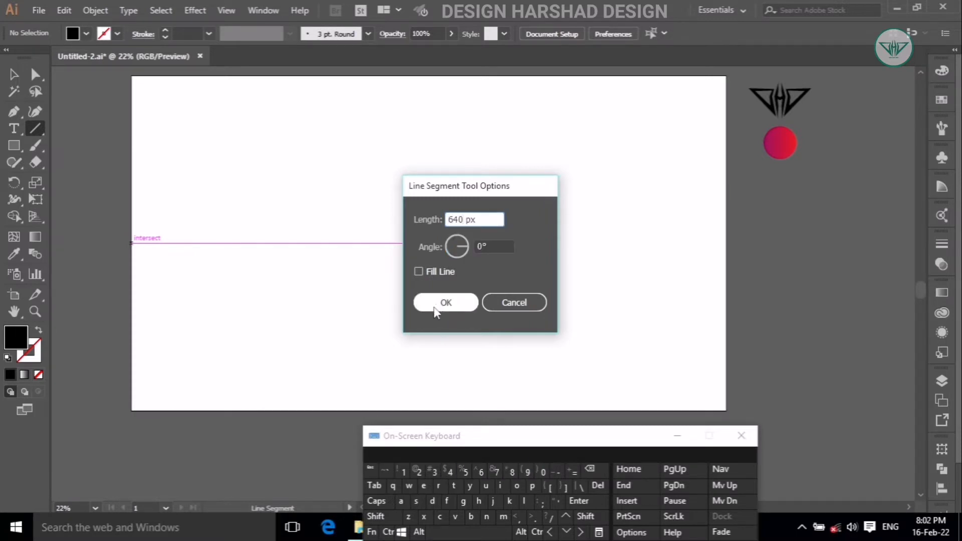
pyautogui.click(440, 303)
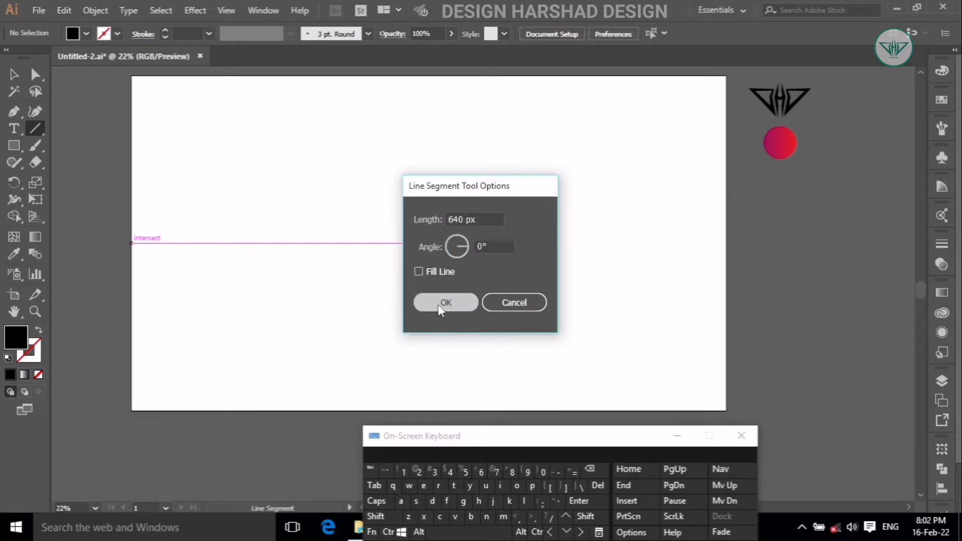
# Give the line a black stroke with a weight of 4 pt.
pyautogui.click(117, 34)
pyautogui.click(38, 57)
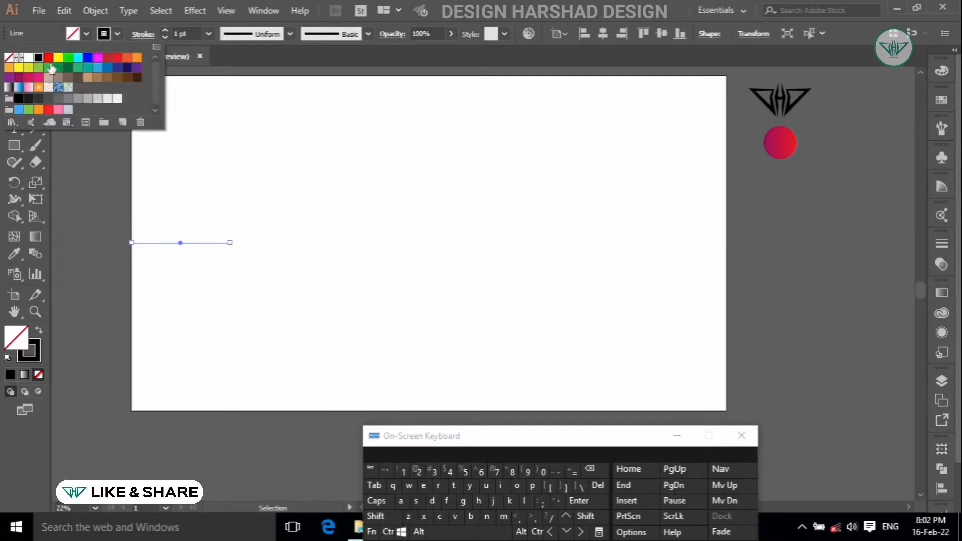
pyautogui.click(209, 34)
pyautogui.click(226, 142)
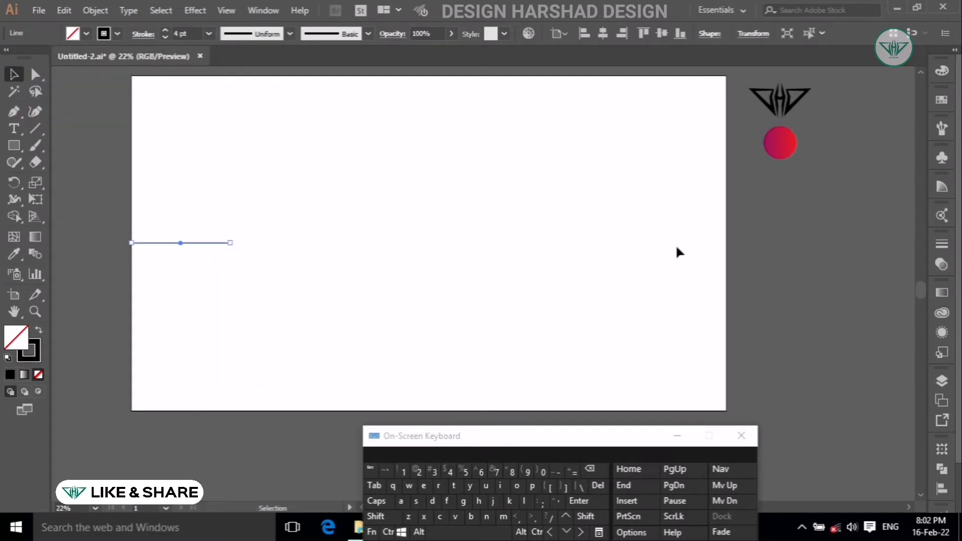
# Lock the line so it stays fixed as a guide.
pyautogui.click(942, 381)
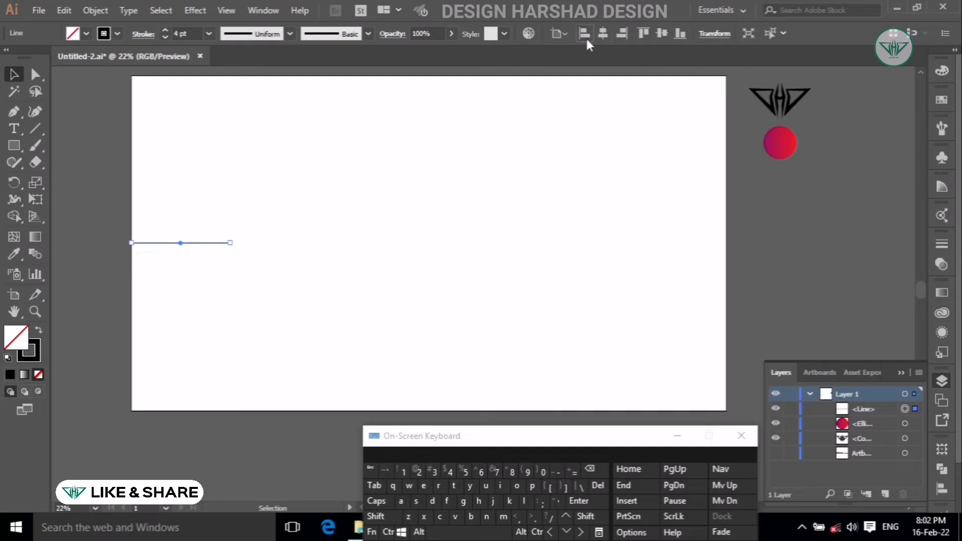
pyautogui.click(788, 409)
pyautogui.click(902, 373)
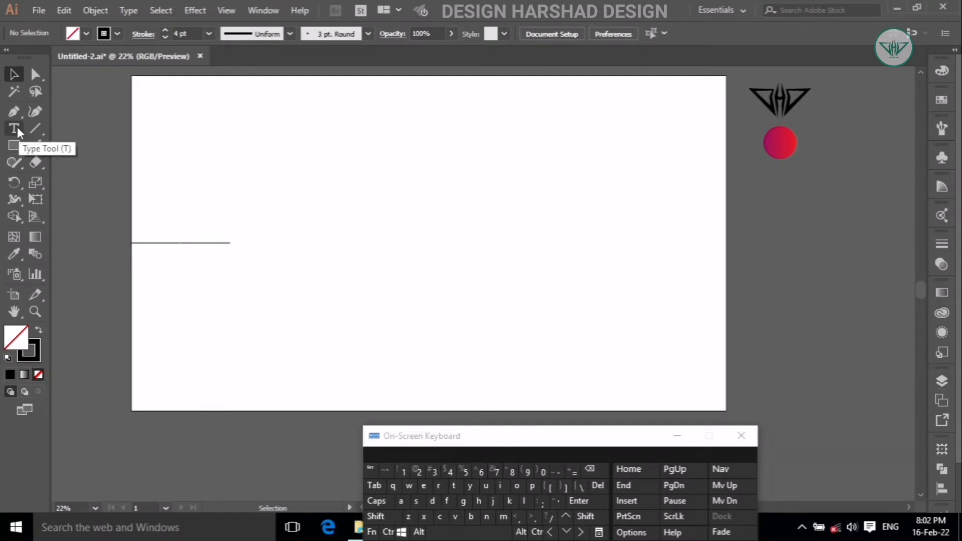
# Draw a closed diamond with the Pen tool through the line's two ends and the artboard's upper and lower edges at X 320 px.
pyautogui.click(14, 111)
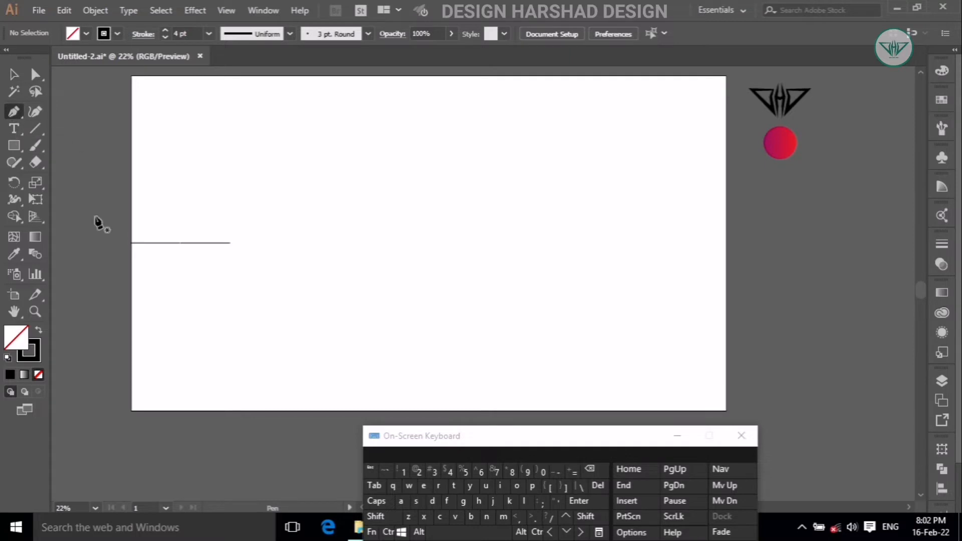
pyautogui.click(130, 243)
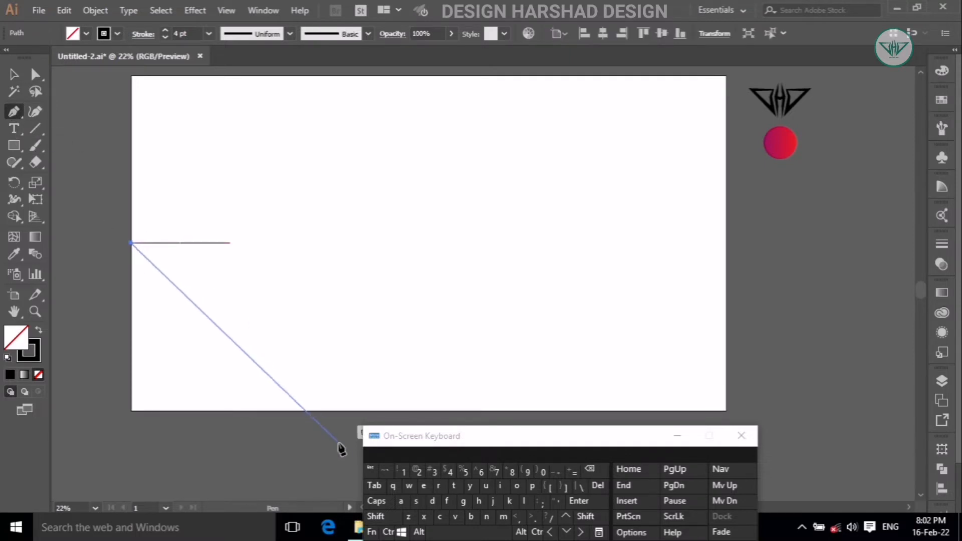
pyautogui.click(180, 76)
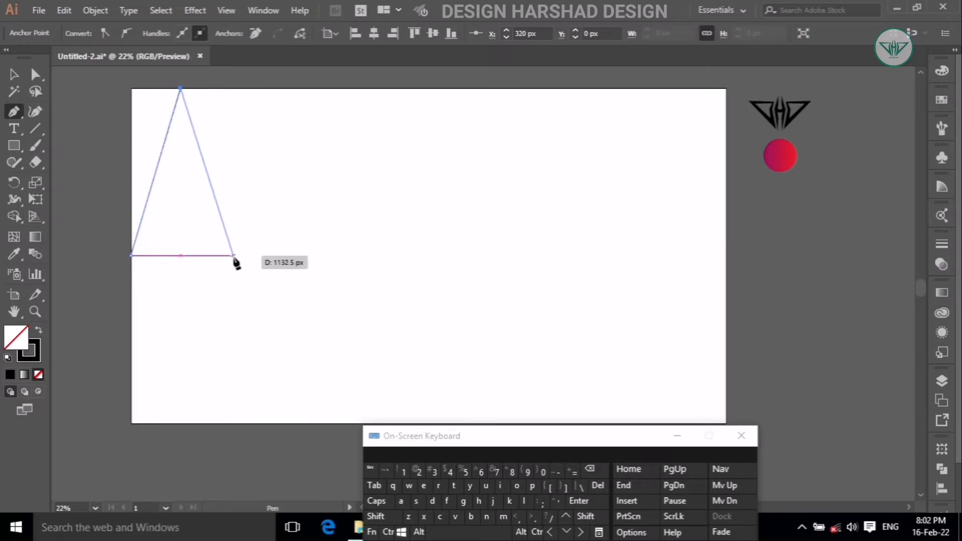
pyautogui.click(230, 255)
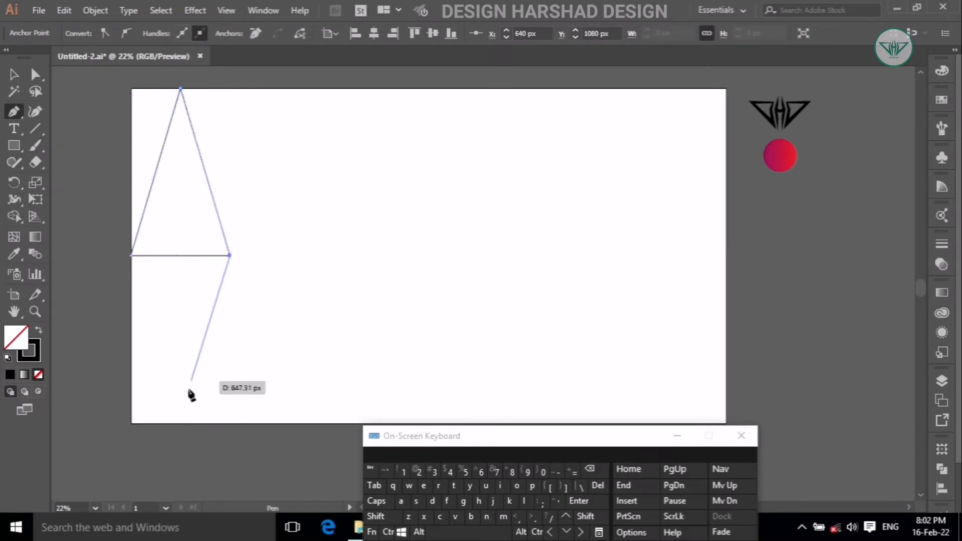
pyautogui.click(181, 423)
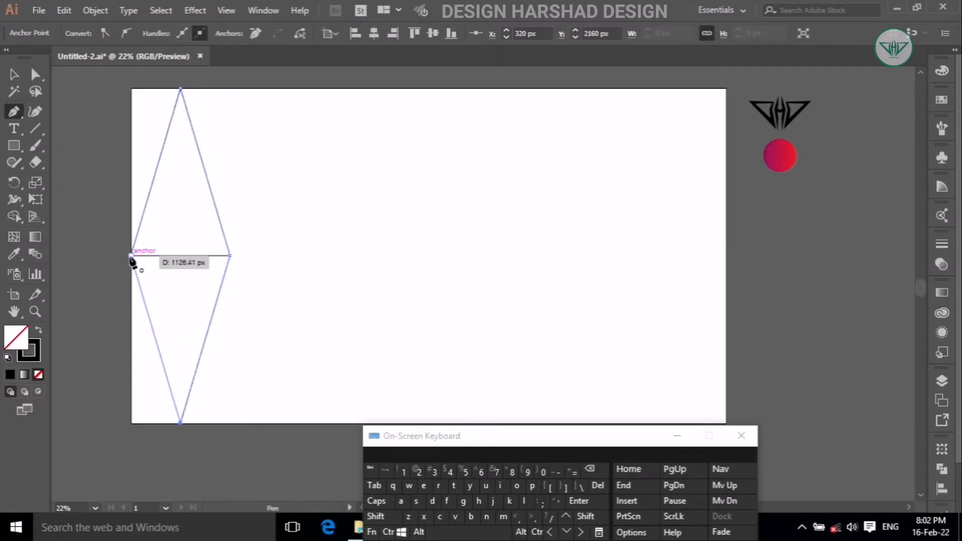
pyautogui.click(132, 256)
# Hide the locked guide line inside the diamond.
pyautogui.click(15, 74)
pyautogui.click(942, 381)
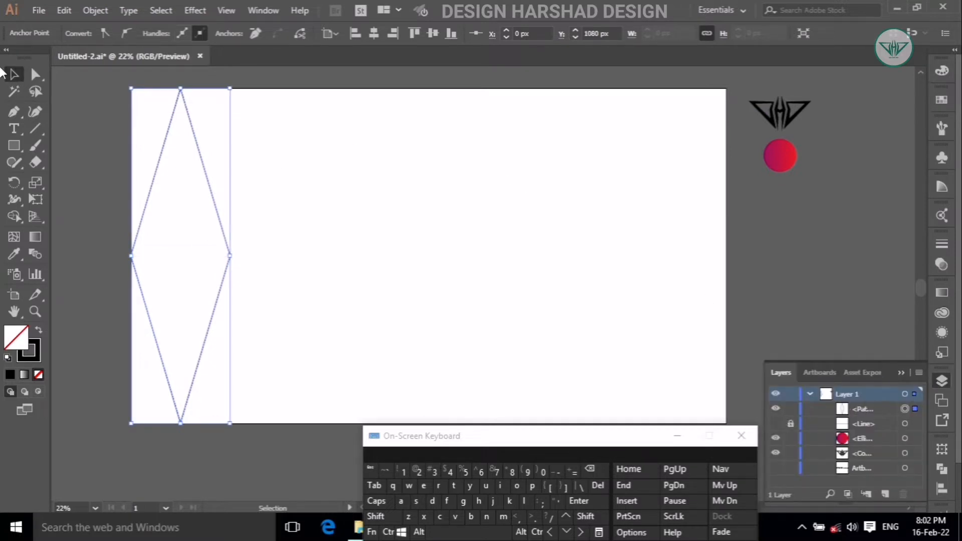
pyautogui.click(900, 372)
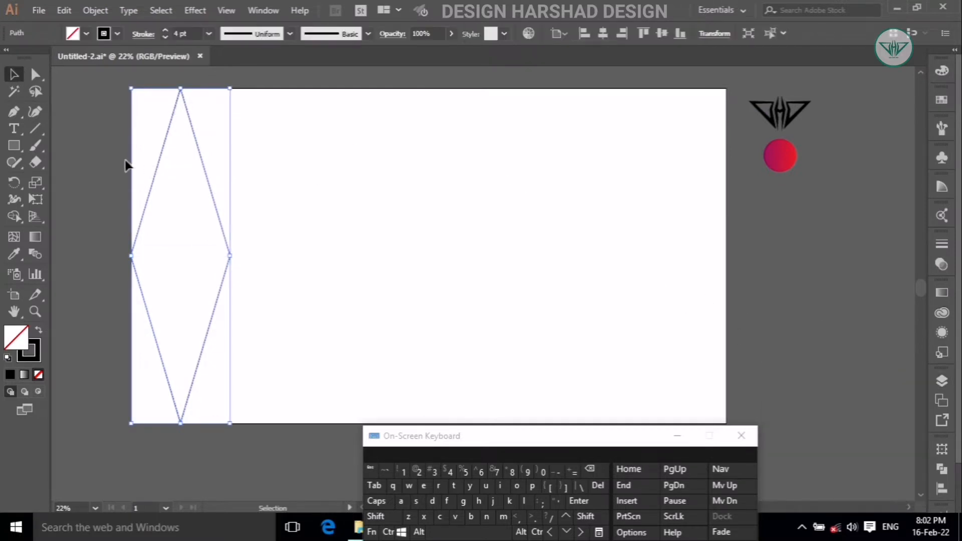
# Align the diamond's stroke to the inside and set its weight to 60 pt.
pyautogui.click(143, 34)
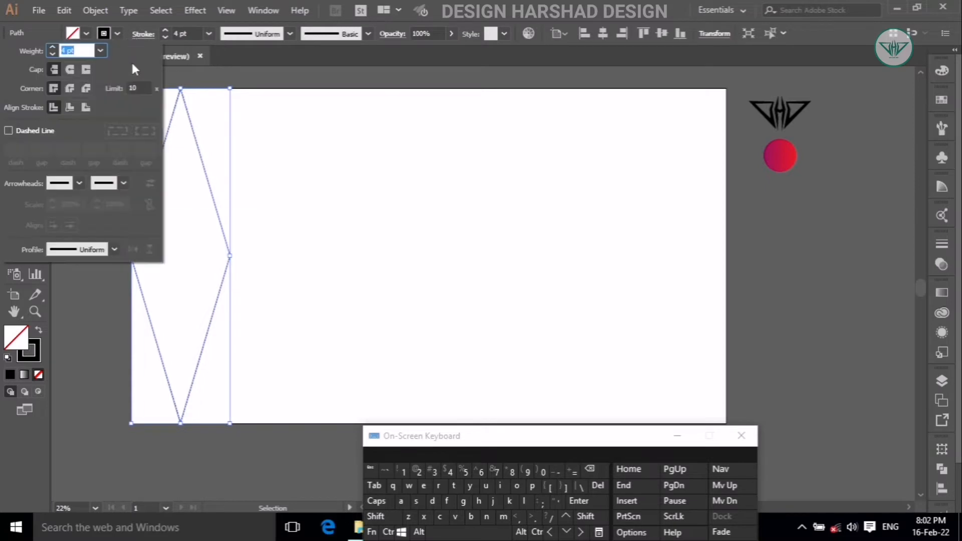
pyautogui.click(73, 107)
pyautogui.click(178, 33)
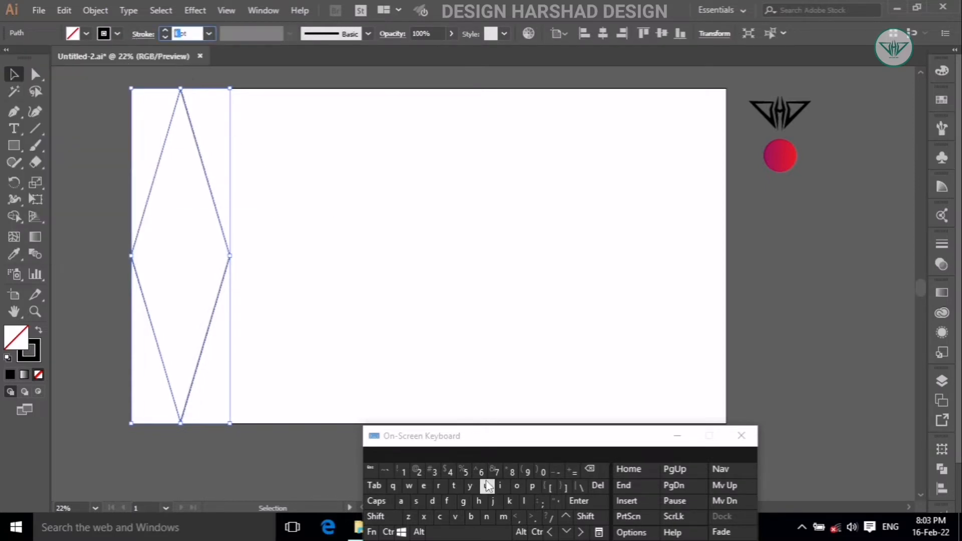
pyautogui.click(543, 472)
pyautogui.click(401, 324)
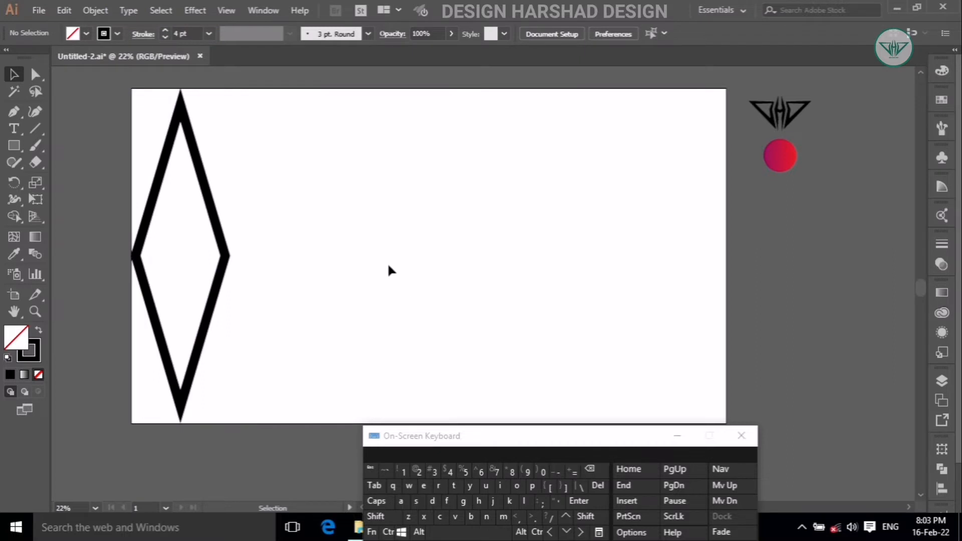
# Duplicate the diamond horizontally, edge to edge, until six diamonds span the artboard's width.
pyautogui.click(418, 532)
pyautogui.click(378, 517)
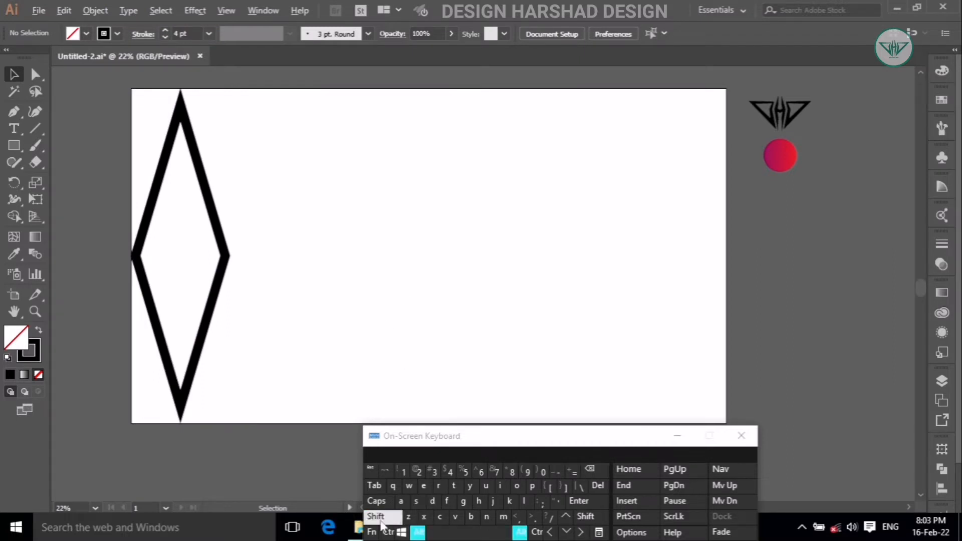
pyautogui.moveTo(139, 264); pyautogui.dragTo(237, 263)
pyautogui.click(381, 516)
pyautogui.click(418, 533)
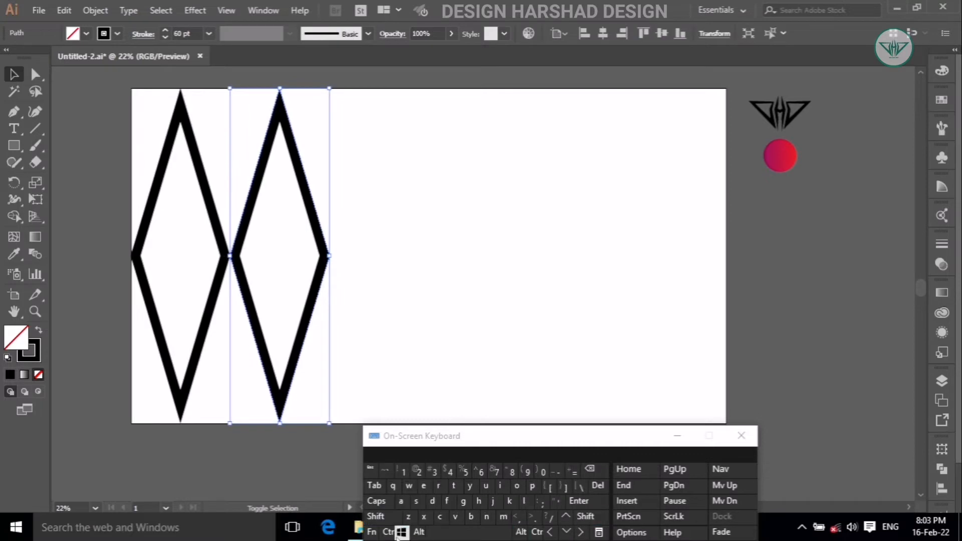
pyautogui.click(387, 532)
pyautogui.click(439, 502)
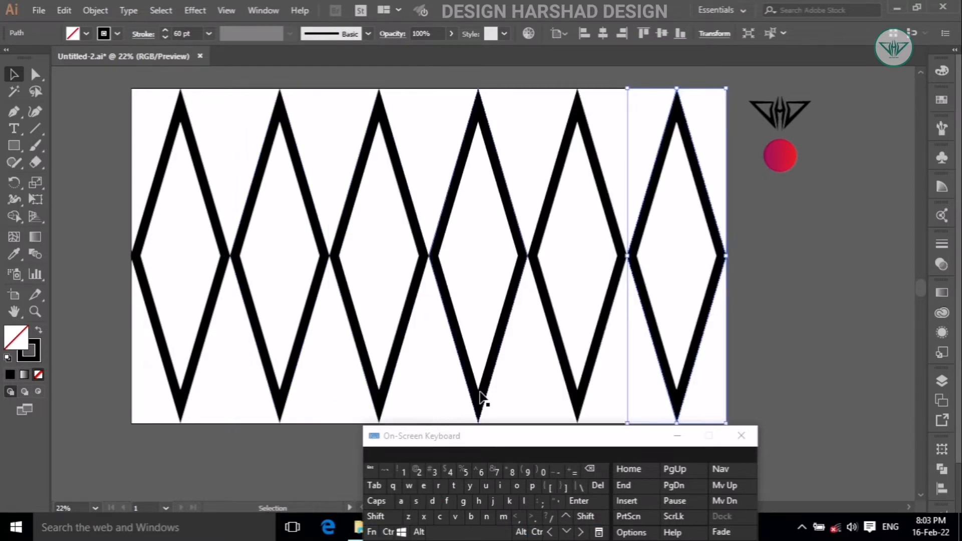
# Place a spare copy of the last diamond outside the artboard, to the right of the logo and gradient circle.
pyautogui.click(419, 530)
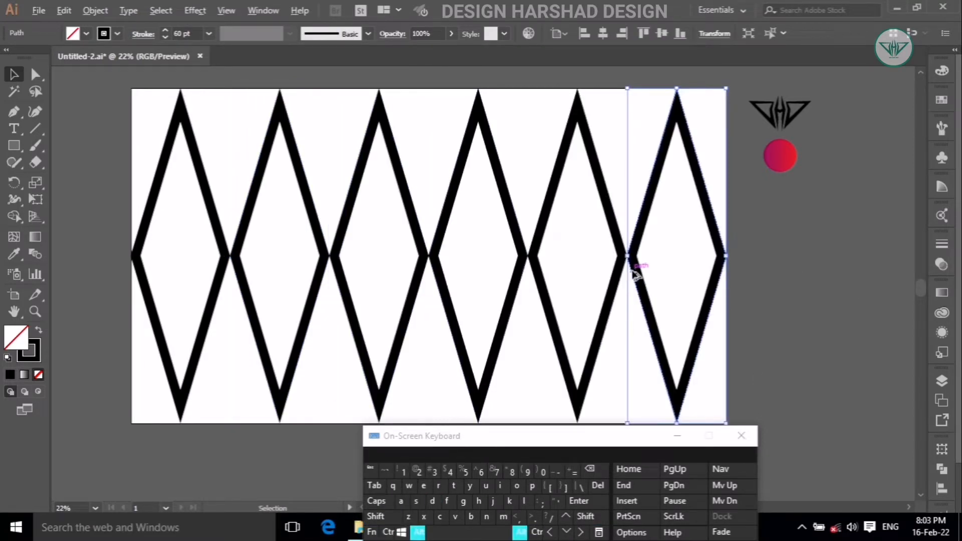
pyautogui.moveTo(635, 273); pyautogui.dragTo(844, 263)
pyautogui.click(414, 534)
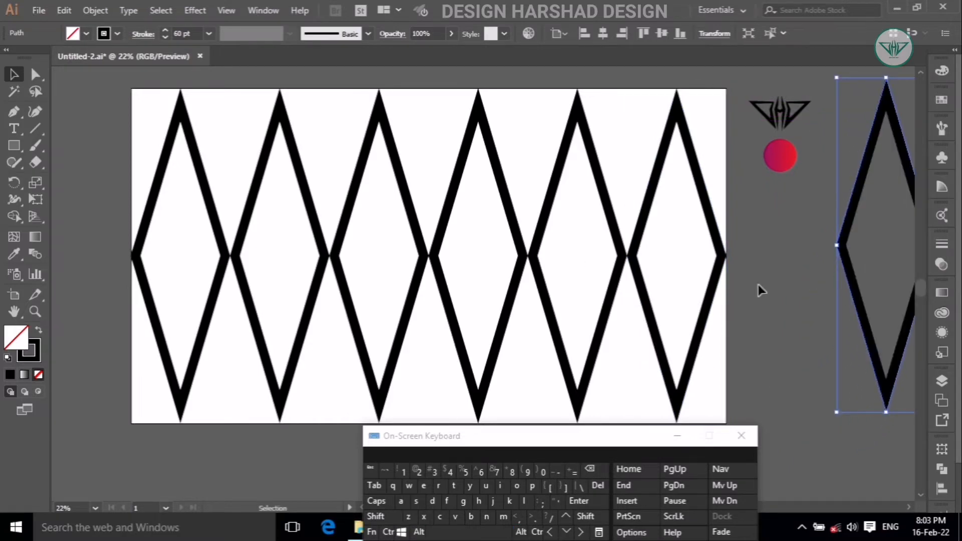
# Select the six diamonds on the artboard and expand their appearance.
pyautogui.moveTo(757, 285); pyautogui.dragTo(179, 258)
pyautogui.click(95, 10)
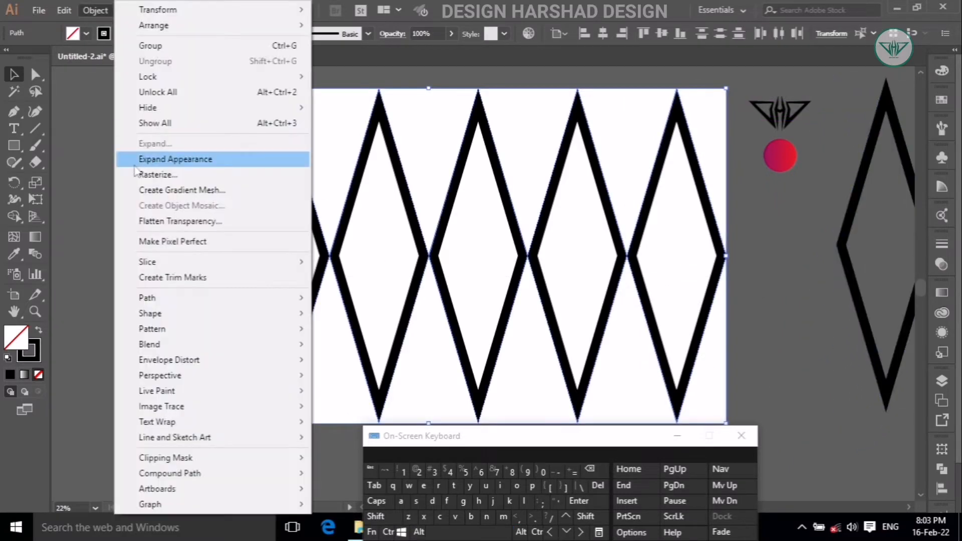
pyautogui.click(145, 160)
pyautogui.click(265, 193)
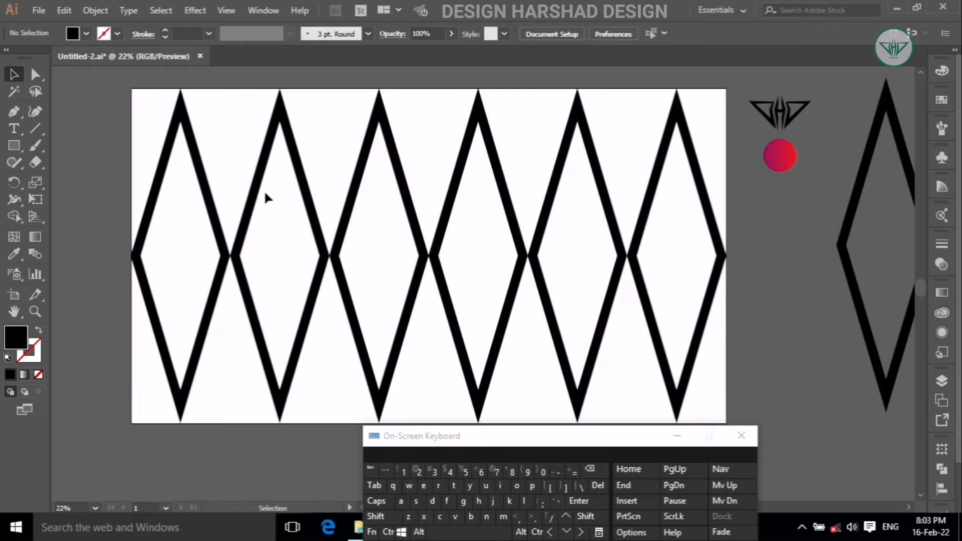
# Draw a closed black shape with the Pen tool, from the third diamond's right-hand outline to the artboard's two left corners.
pyautogui.click(16, 115)
pyautogui.click(379, 90)
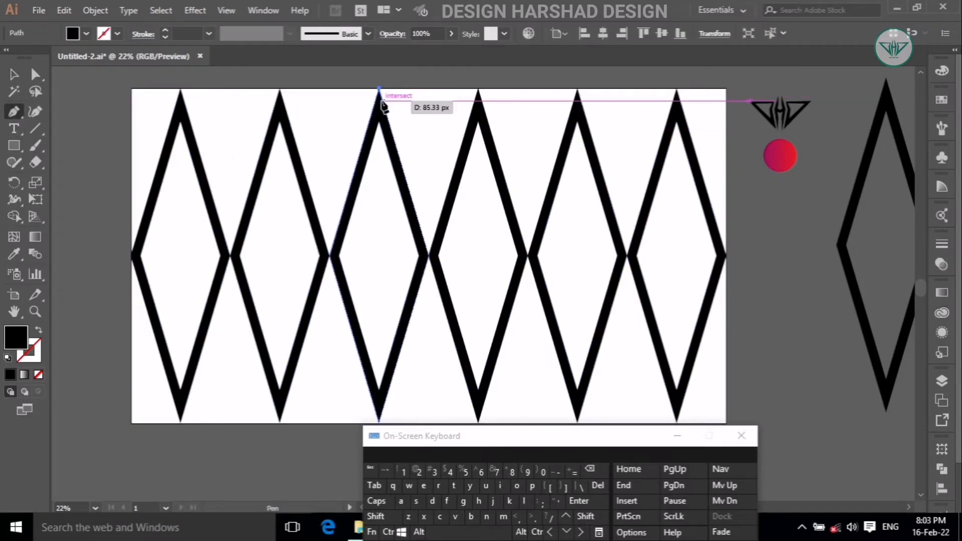
pyautogui.click(428, 256)
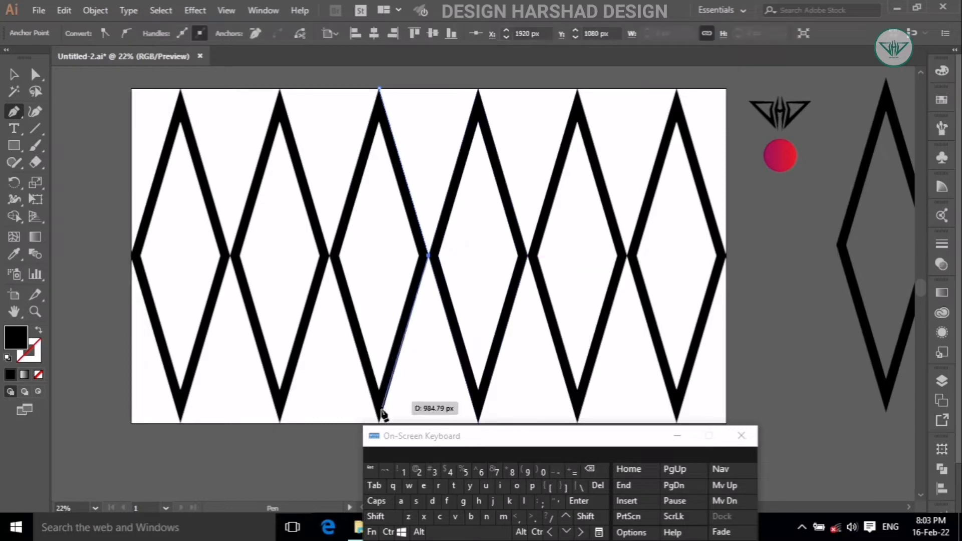
pyautogui.scroll(-1, 385, 378)
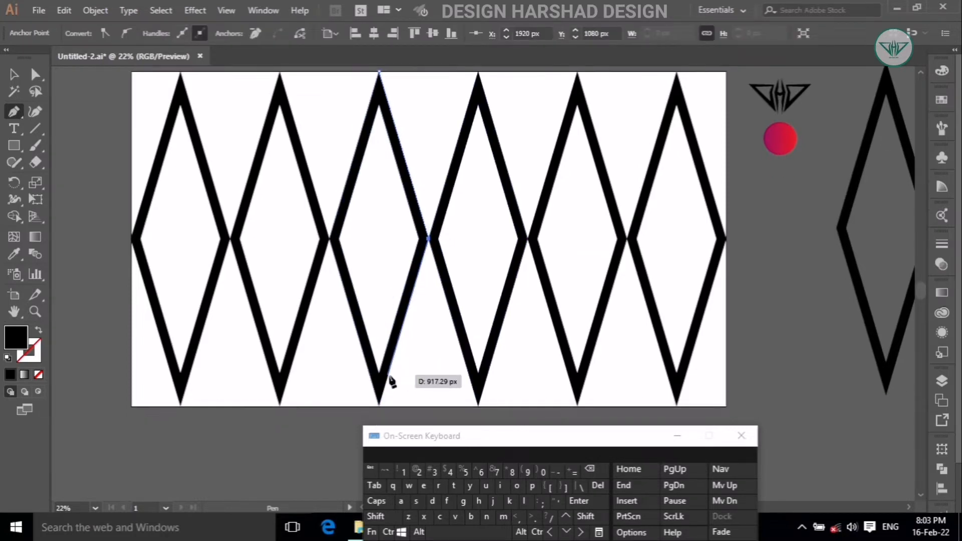
pyautogui.click(379, 404)
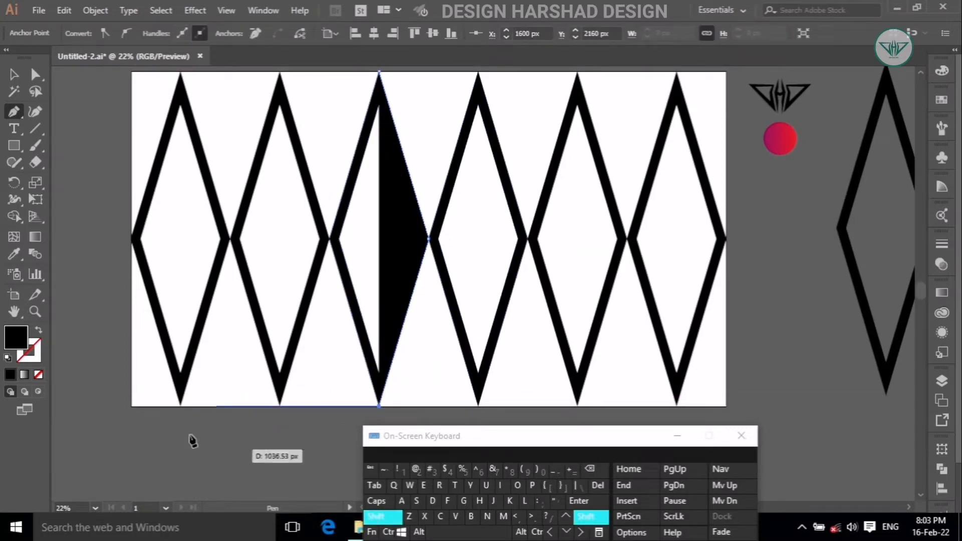
pyautogui.click(132, 406)
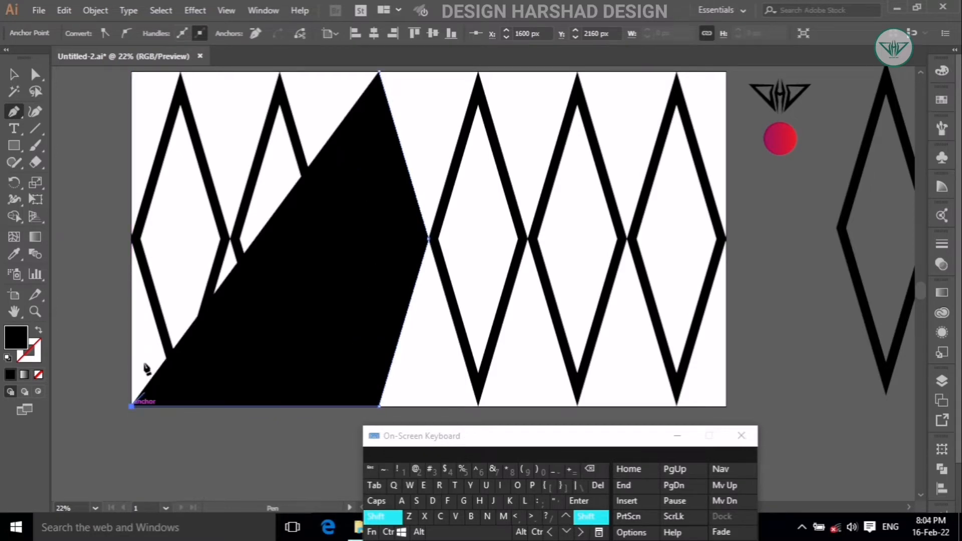
pyautogui.scroll(5, 133, 78)
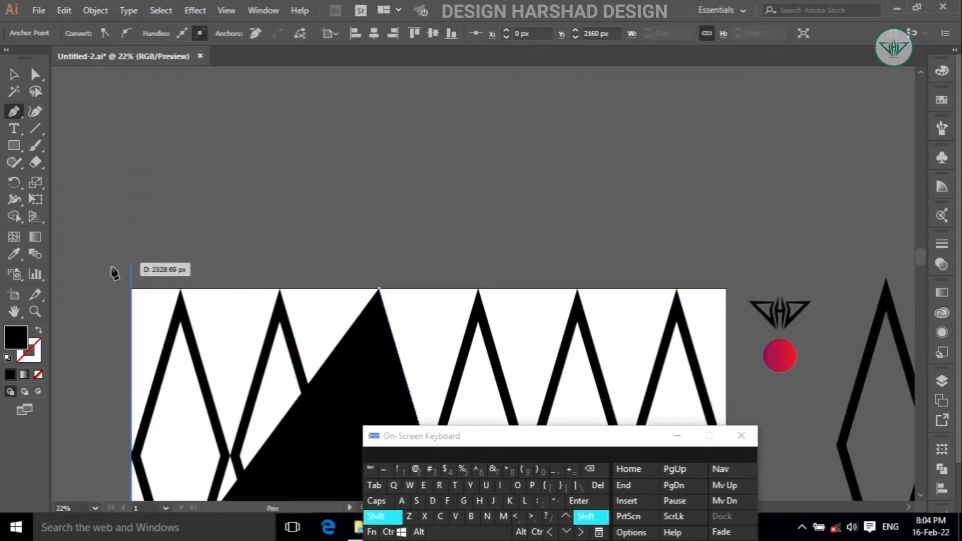
pyautogui.click(132, 290)
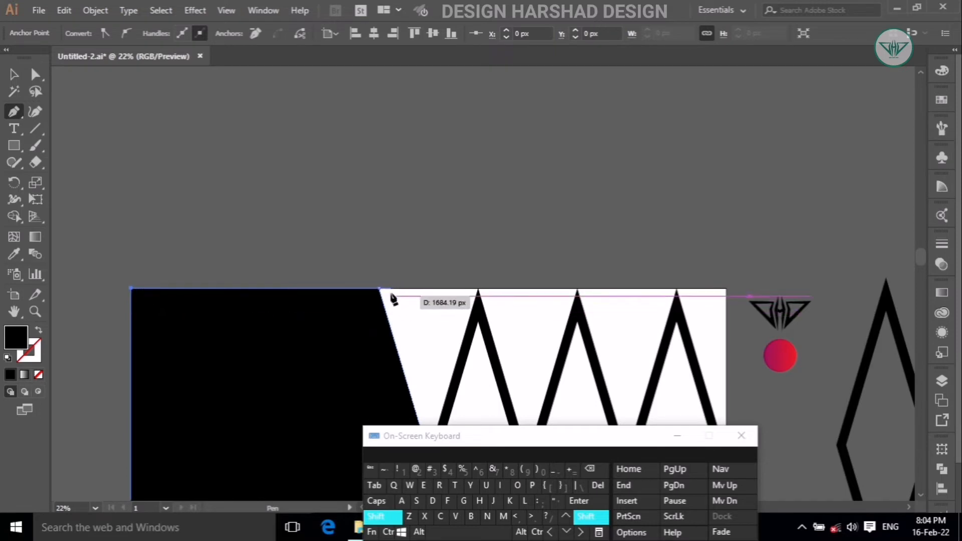
pyautogui.click(379, 289)
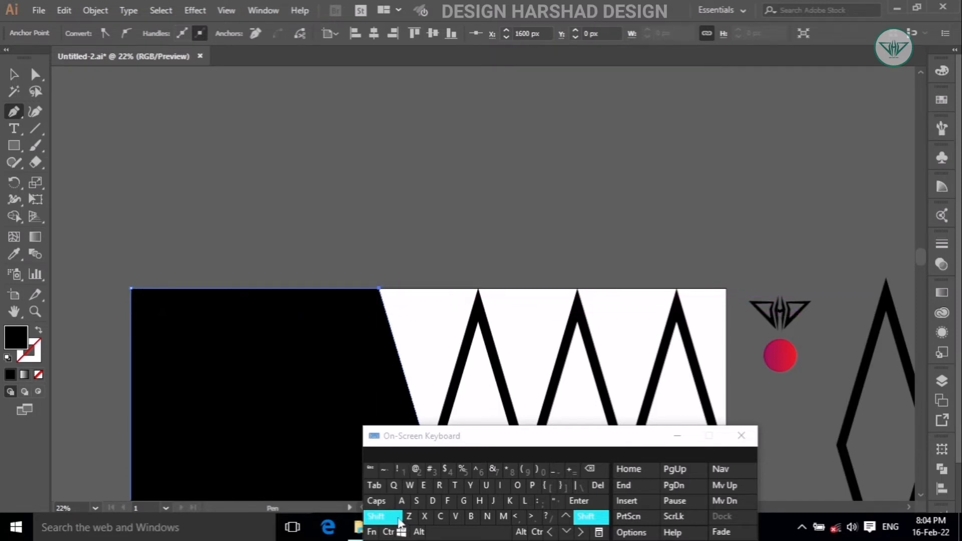
pyautogui.click(399, 518)
pyautogui.scroll(-4, 155, 204)
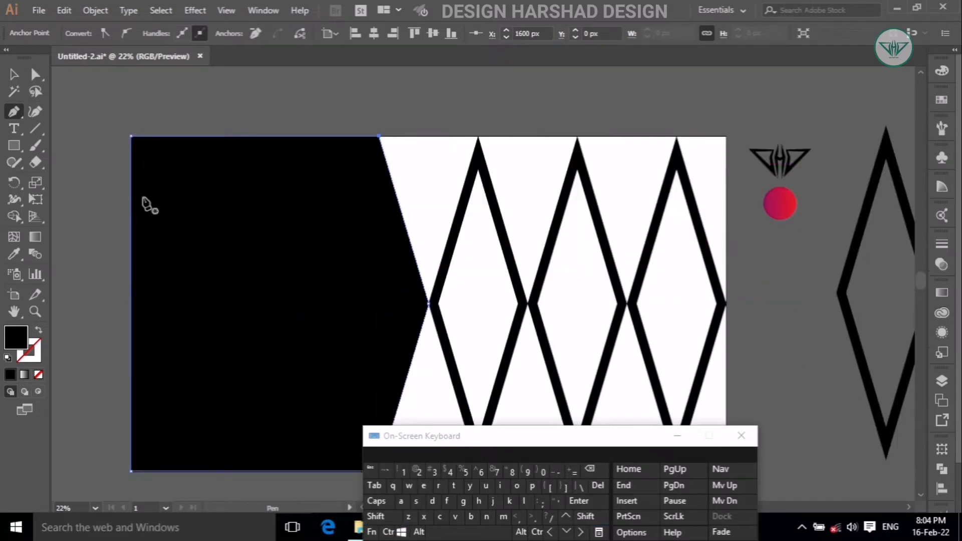
# Delete the three diamonds beneath the large black shape.
pyautogui.click(14, 75)
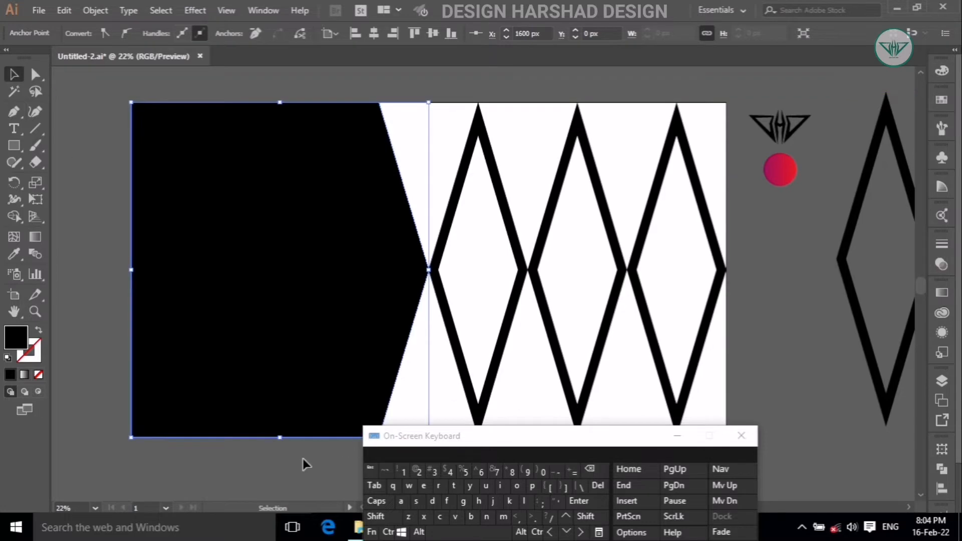
pyautogui.click(226, 403)
pyautogui.click(380, 516)
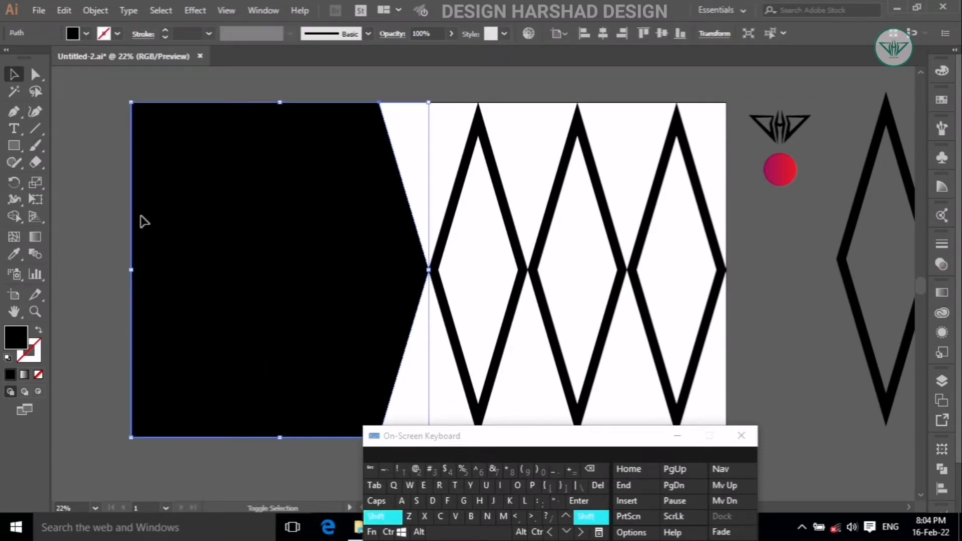
pyautogui.moveTo(114, 208); pyautogui.dragTo(356, 326)
pyautogui.click(591, 516)
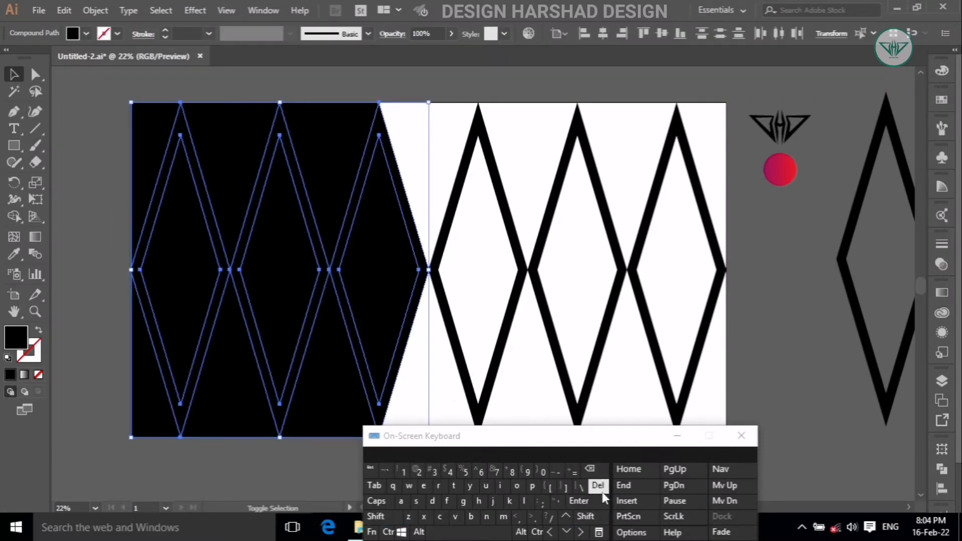
pyautogui.click(598, 484)
pyautogui.scroll(-2, 419, 311)
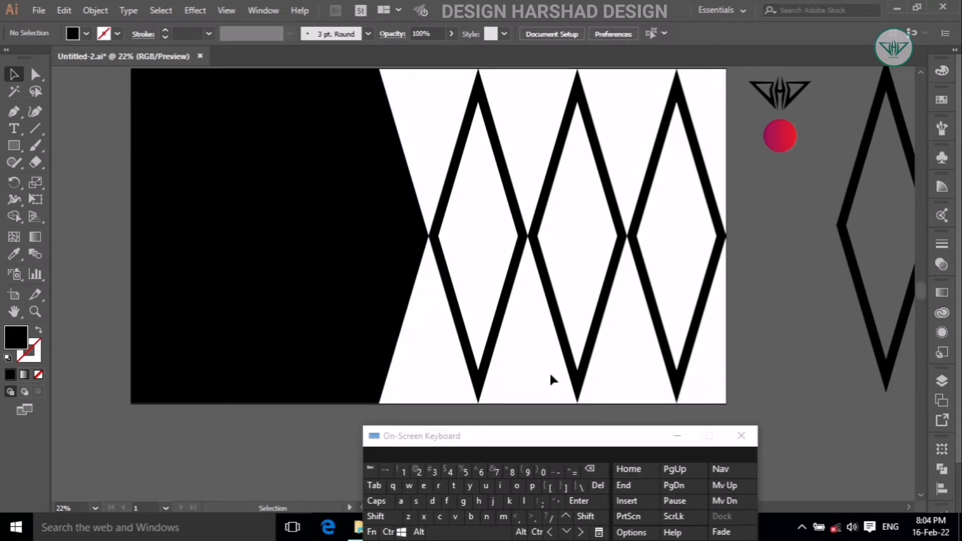
# Shorten the three remaining diamonds vertically about their centre, bringing their lower tips to about Y 2030 px.
pyautogui.moveTo(698, 384); pyautogui.dragTo(436, 290)
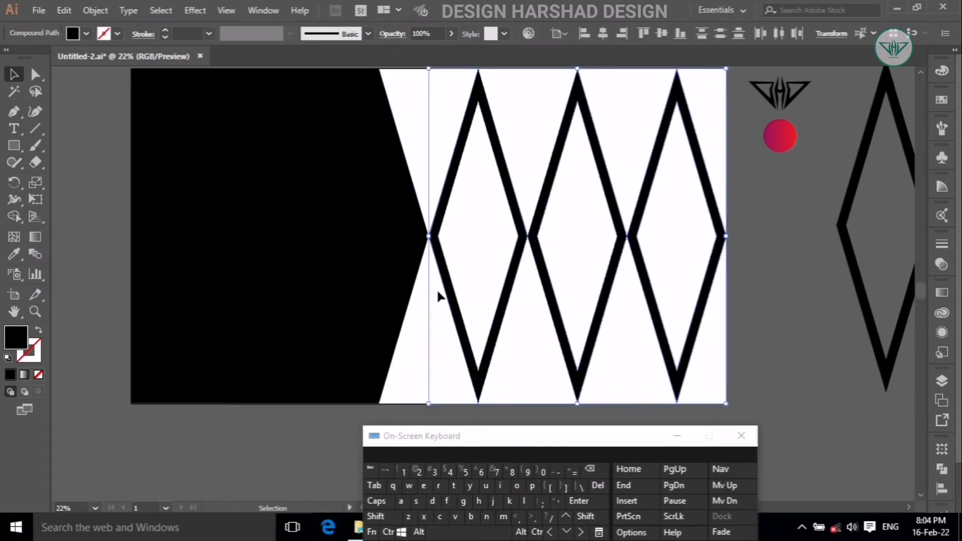
pyautogui.click(418, 531)
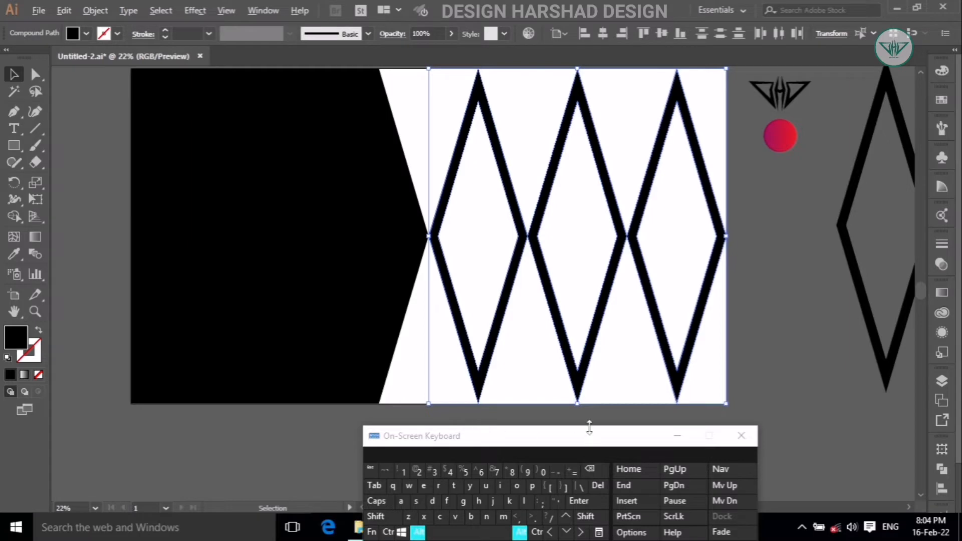
pyautogui.moveTo(579, 408); pyautogui.dragTo(576, 381)
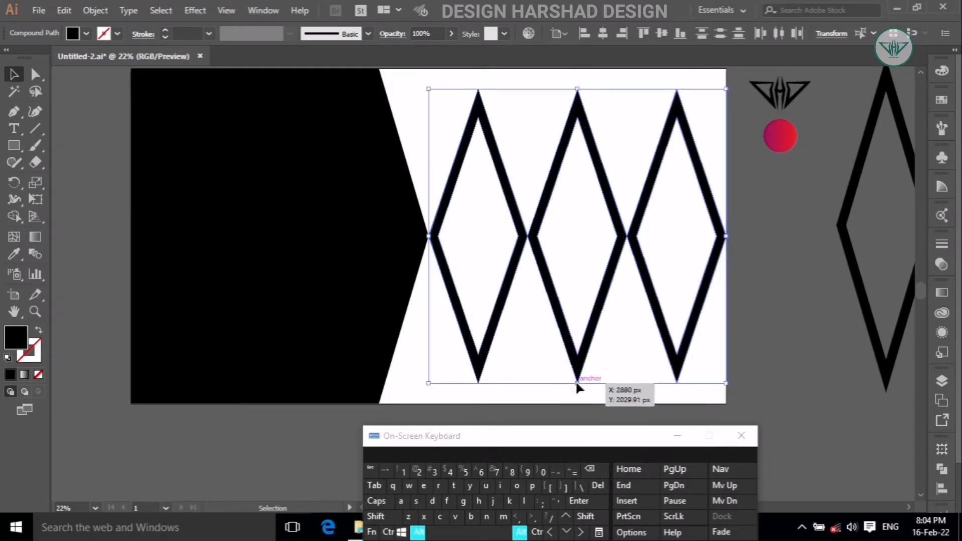
pyautogui.click(418, 531)
# Scale the three diamonds down proportionally, keeping the first one touching the tip of the black shape.
pyautogui.click(377, 517)
pyautogui.moveTo(727, 235); pyautogui.dragTo(702, 244)
pyautogui.click(377, 523)
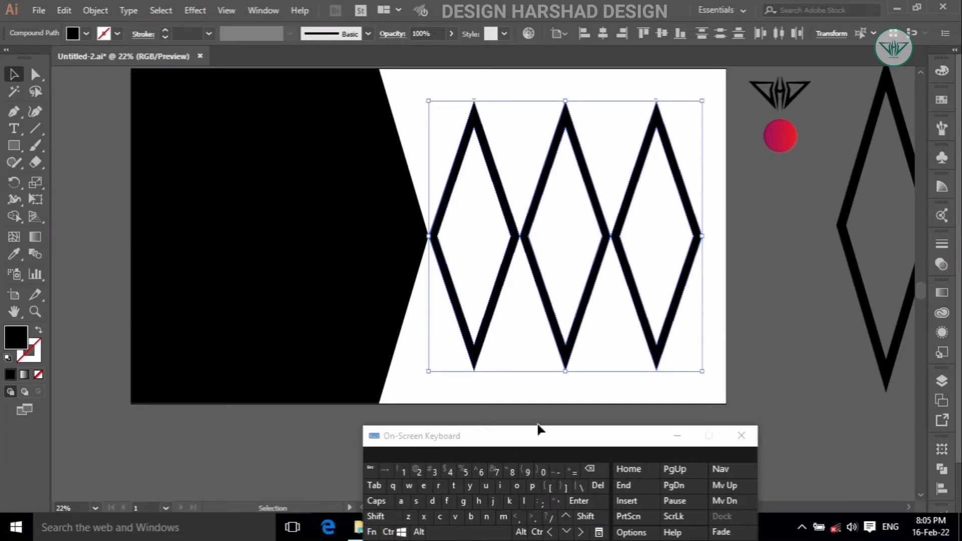
pyautogui.click(540, 422)
pyautogui.scroll(2, 571, 418)
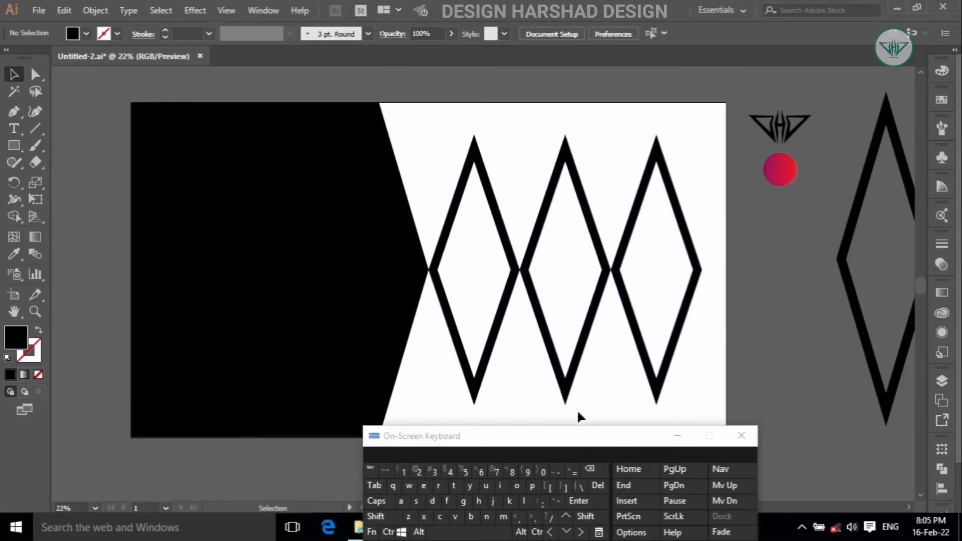
# Duplicate the last two diamonds upward, centring the copies on the artboard's top edge and between the three diamond tips.
pyautogui.click(581, 352)
pyautogui.click(622, 379)
pyautogui.moveTo(563, 245); pyautogui.dragTo(562, 245)
pyautogui.press('shift')
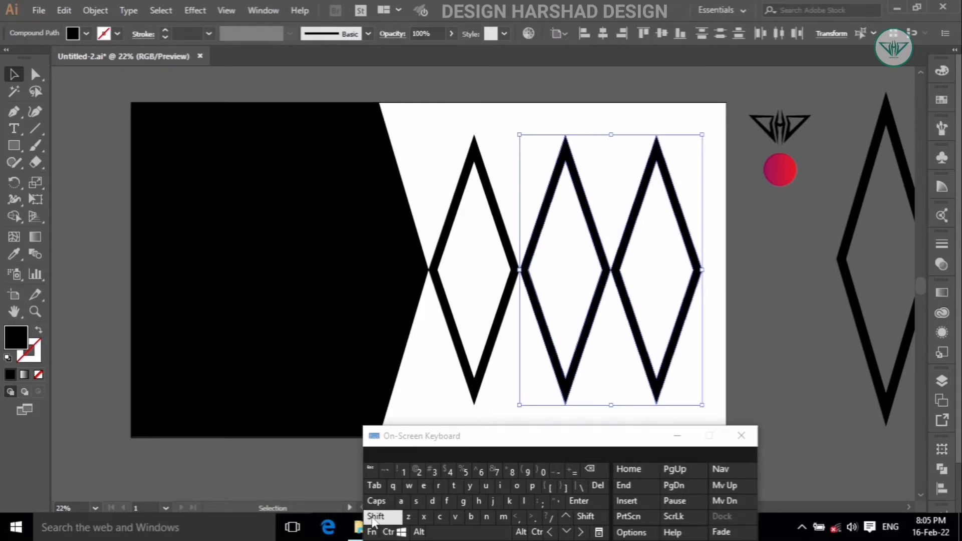
pyautogui.press('alt')
pyautogui.moveTo(633, 294); pyautogui.dragTo(576, 120)
pyautogui.scroll(-1, 586, 97)
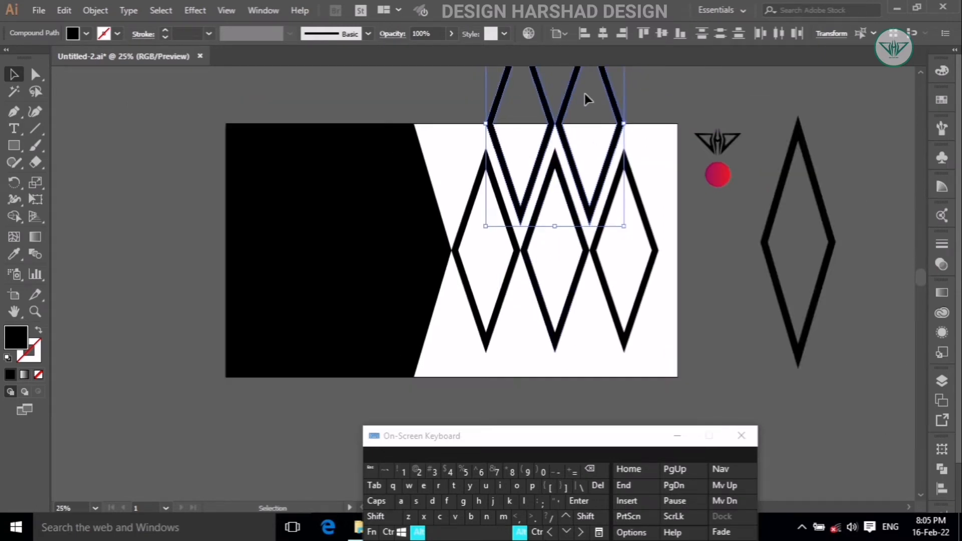
pyautogui.scroll(2, 521, 394)
pyautogui.click(419, 531)
pyautogui.scroll(4, 515, 332)
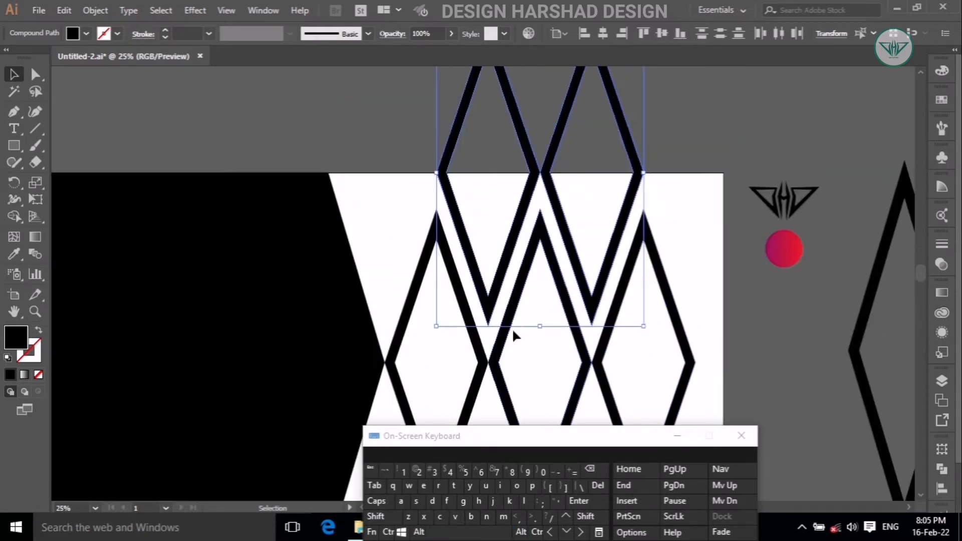
# Delete the upper points of the right diamond copy, leaving only its V-shaped lower half on the artboard.
pyautogui.click(37, 75)
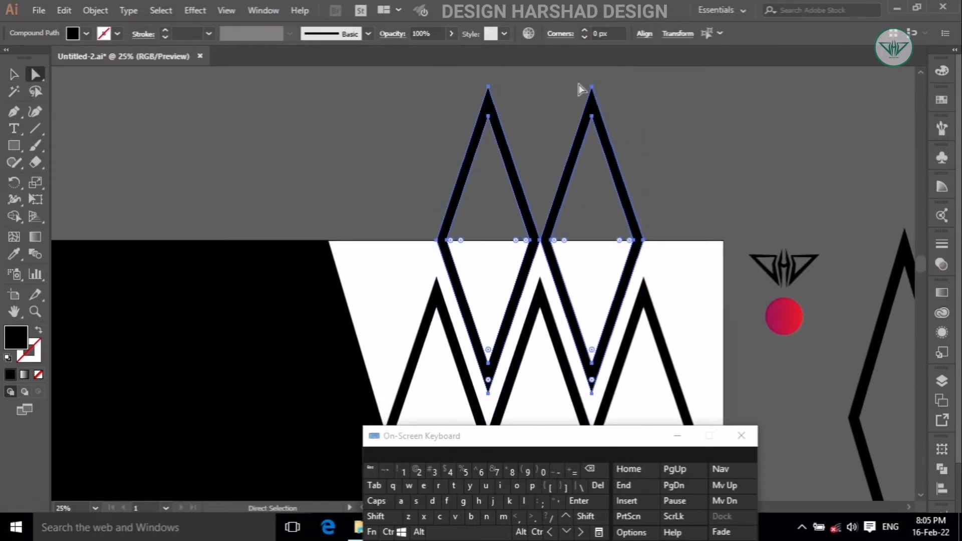
pyautogui.click(623, 155)
pyautogui.click(598, 484)
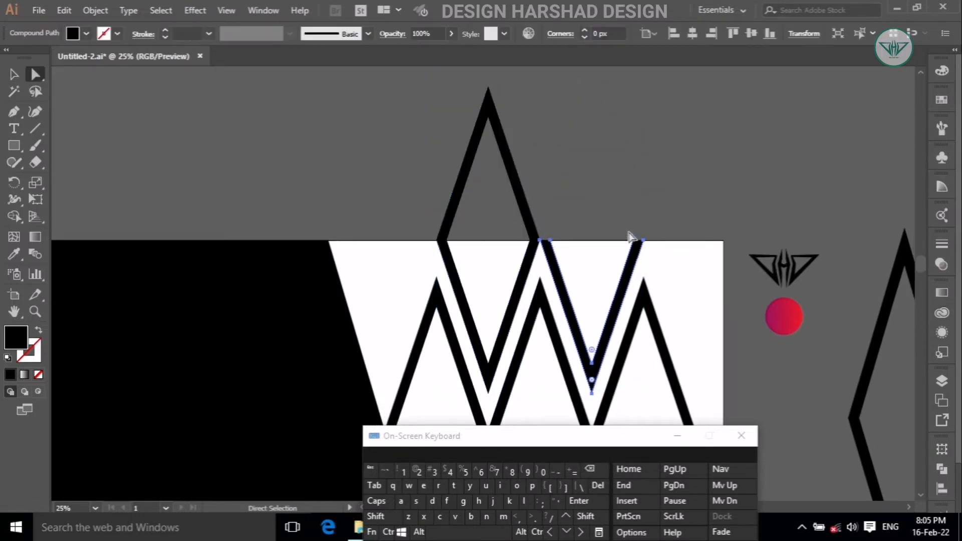
# Join the open end points at the top of each arm of the V shape.
pyautogui.moveTo(630, 237); pyautogui.dragTo(669, 255)
pyautogui.click(96, 10)
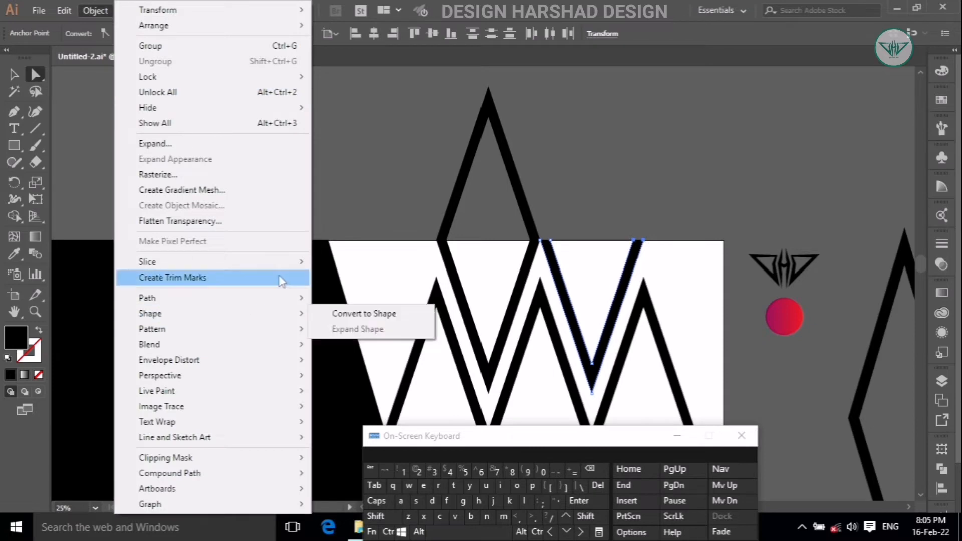
pyautogui.moveTo(280, 301)
pyautogui.click(341, 303)
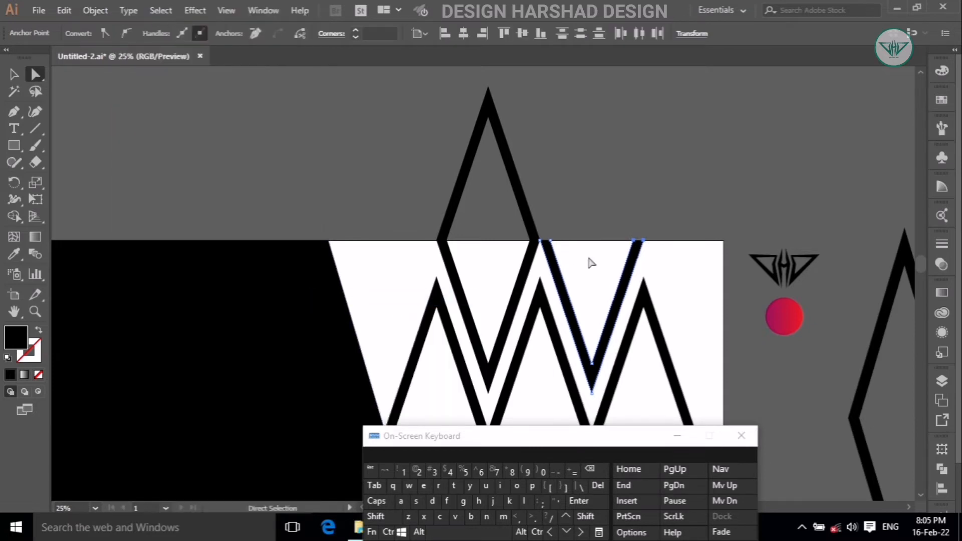
pyautogui.press('shift')
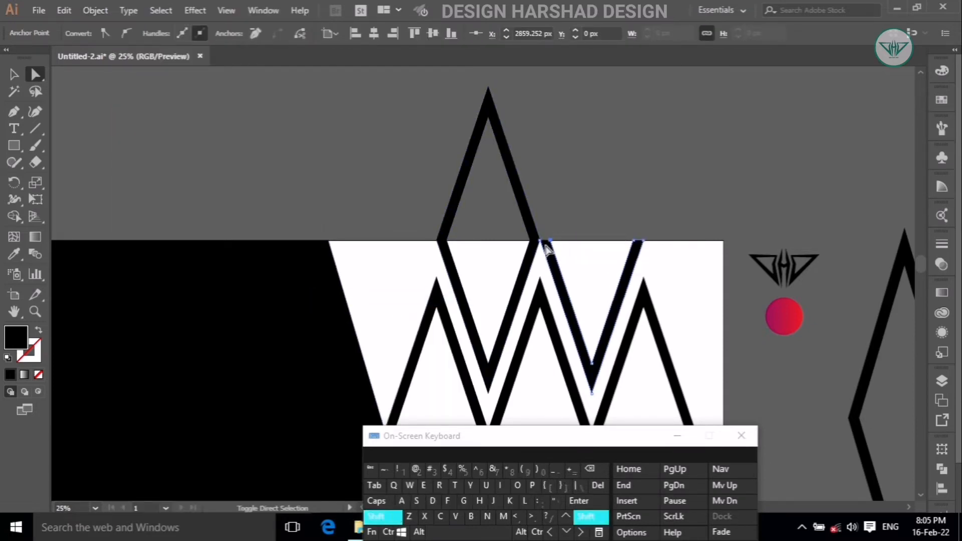
pyautogui.keyDown('shift'); pyautogui.click(543, 241); pyautogui.keyUp('shift')
pyautogui.click(390, 517)
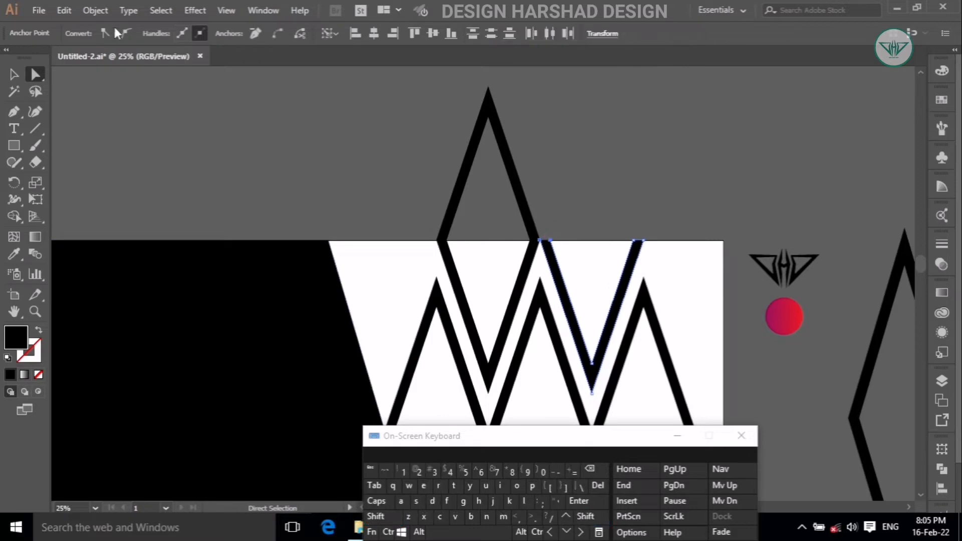
pyautogui.click(95, 10)
pyautogui.moveTo(276, 300)
pyautogui.click(339, 297)
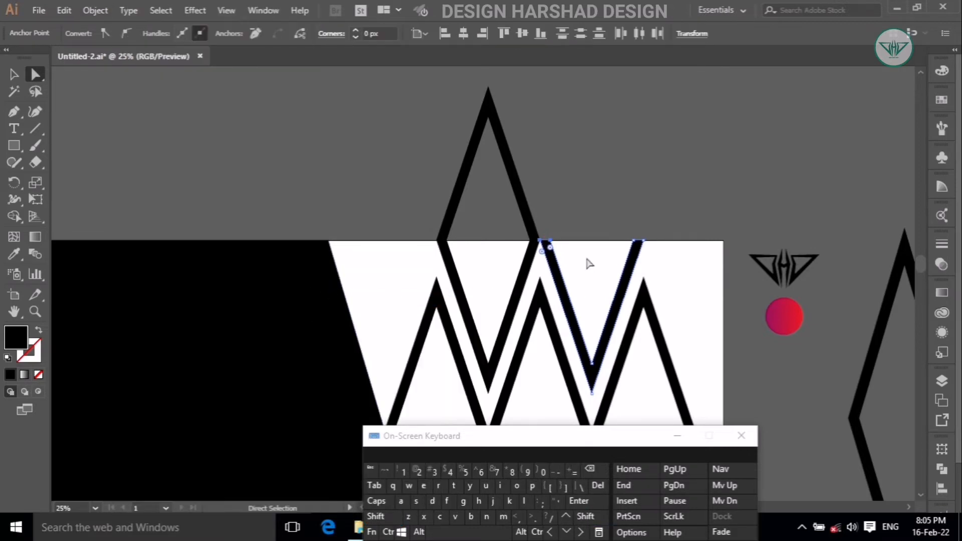
pyautogui.click(589, 263)
# Copy the V shape horizontally onto the left diamond copy's lower half and delete that full diamond copy.
pyautogui.click(13, 74)
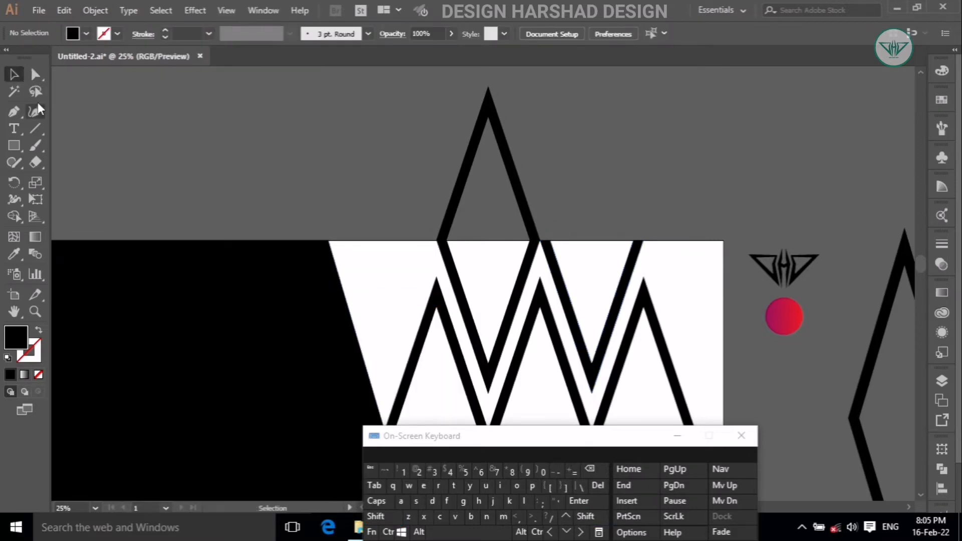
pyautogui.click(417, 532)
pyautogui.click(382, 517)
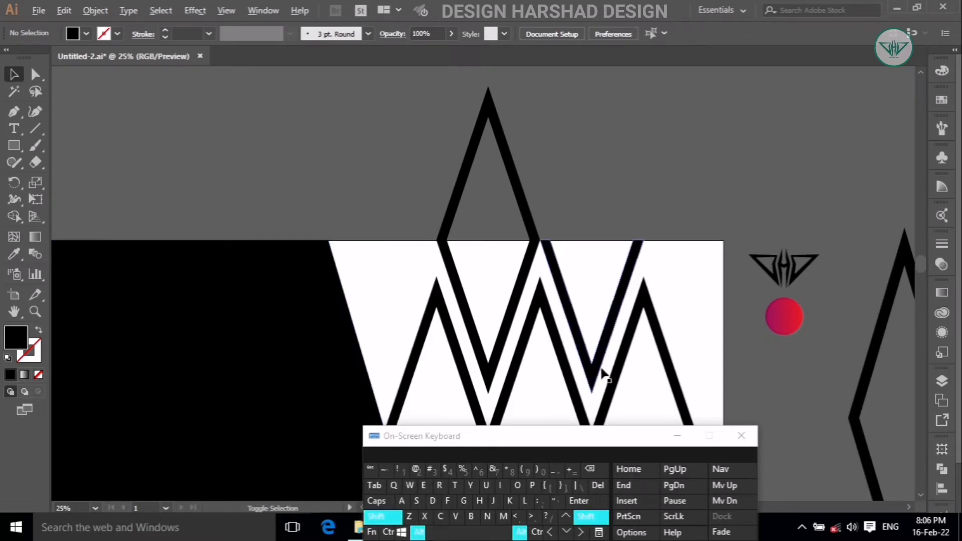
pyautogui.moveTo(596, 372); pyautogui.dragTo(507, 371)
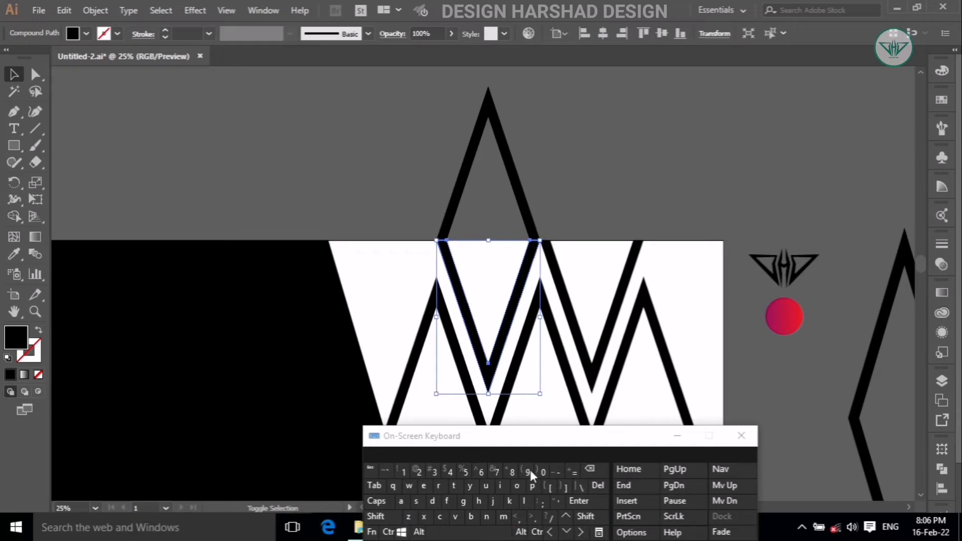
pyautogui.click(426, 179)
pyautogui.click(524, 180)
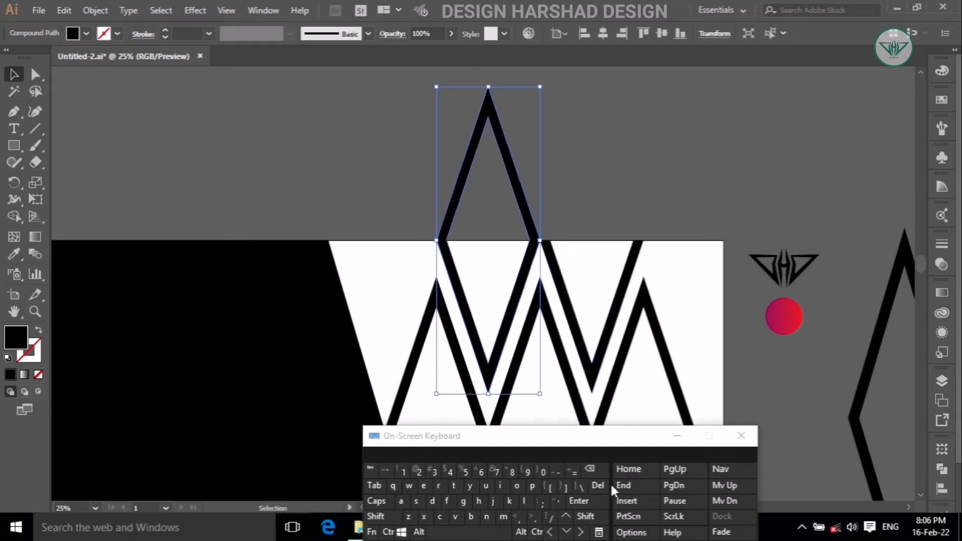
pyautogui.click(598, 485)
# Group the two V shapes at the artboard's top edge.
pyautogui.click(551, 253)
pyautogui.click(95, 10)
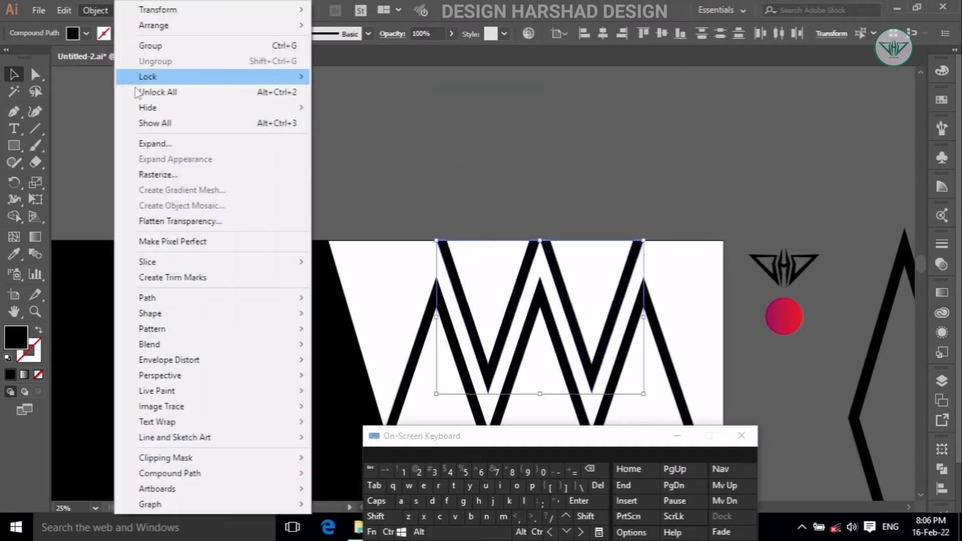
pyautogui.click(145, 48)
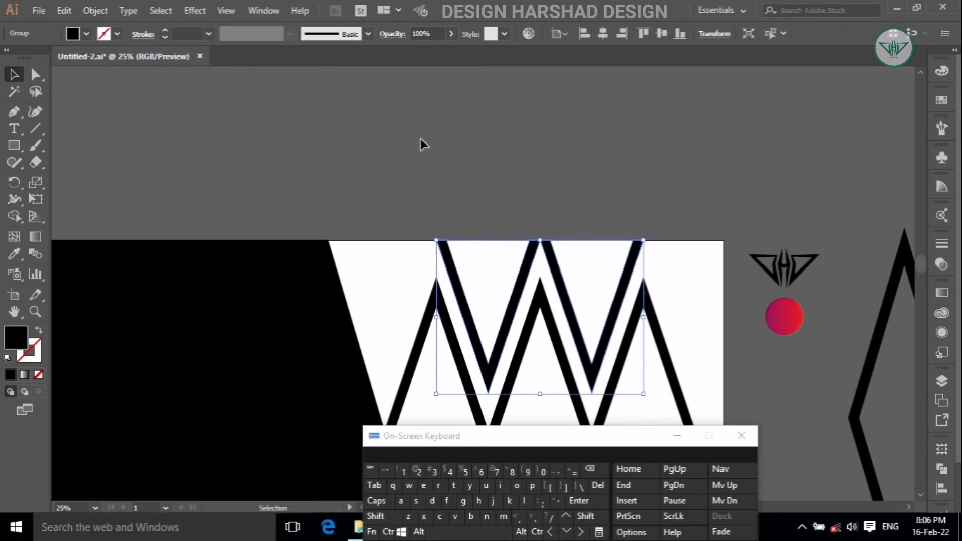
# Create a copy of the grouped V shapes rotated 180 degrees.
pyautogui.scroll(-4, 419, 151)
pyautogui.click(418, 532)
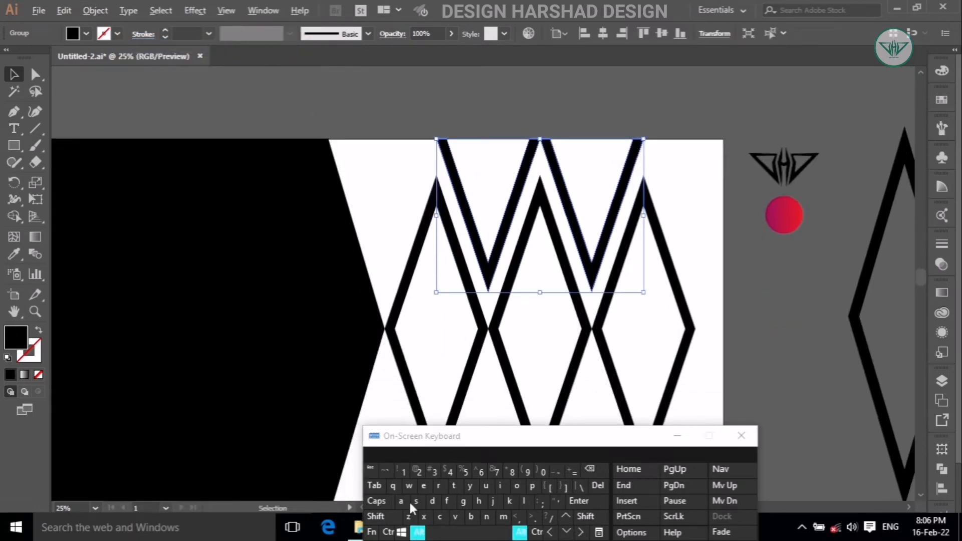
pyautogui.scroll(-2, 353, 141)
pyautogui.scroll(1, 385, 283)
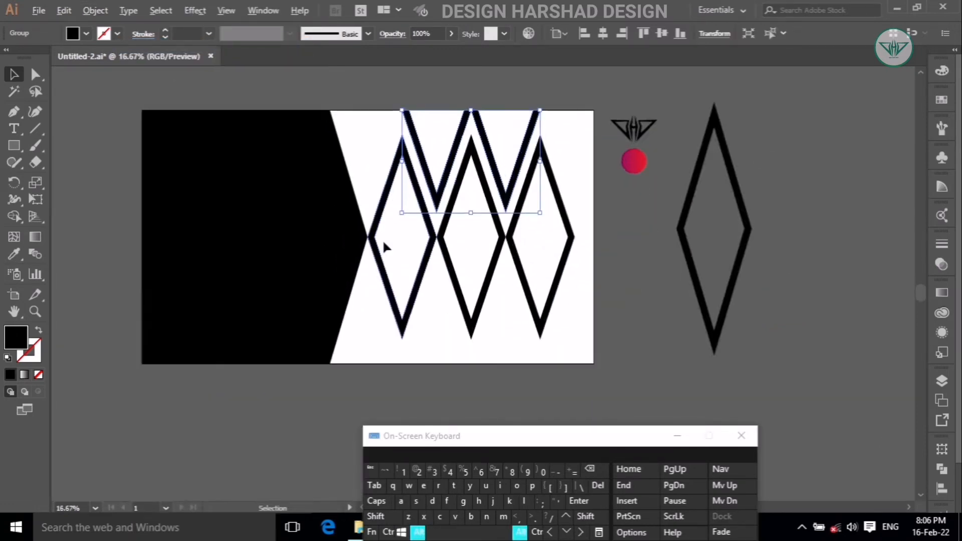
pyautogui.click(96, 15)
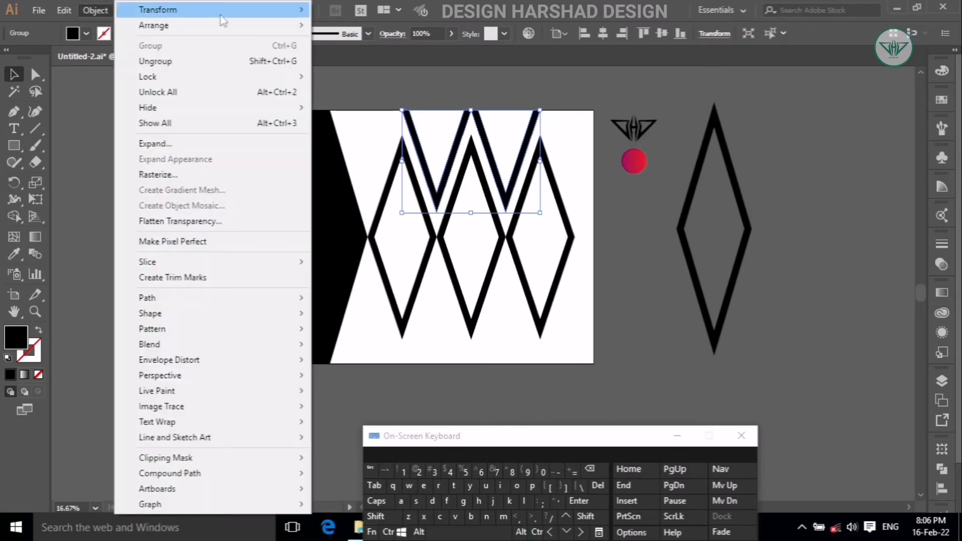
pyautogui.moveTo(221, 11)
pyautogui.click(330, 43)
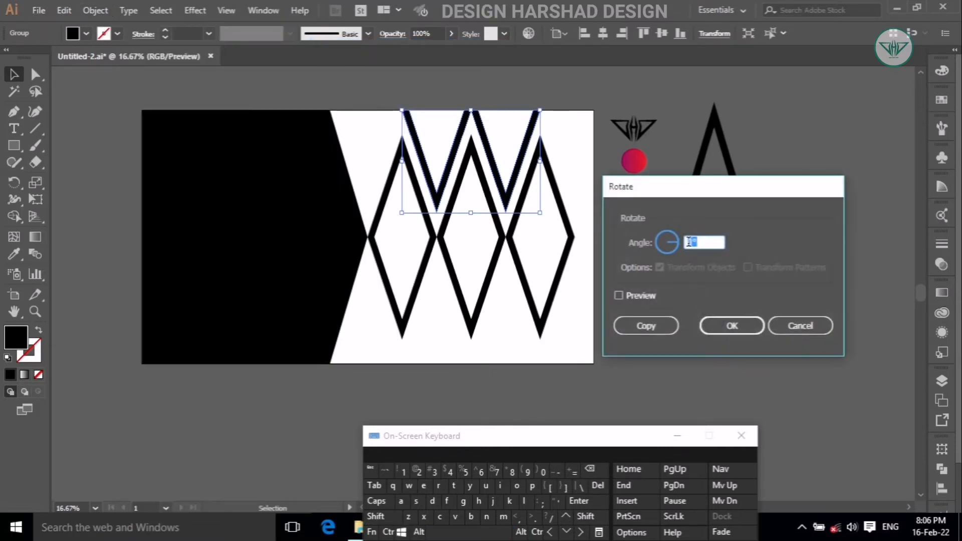
pyautogui.click(402, 471)
pyautogui.click(510, 471)
pyautogui.click(665, 335)
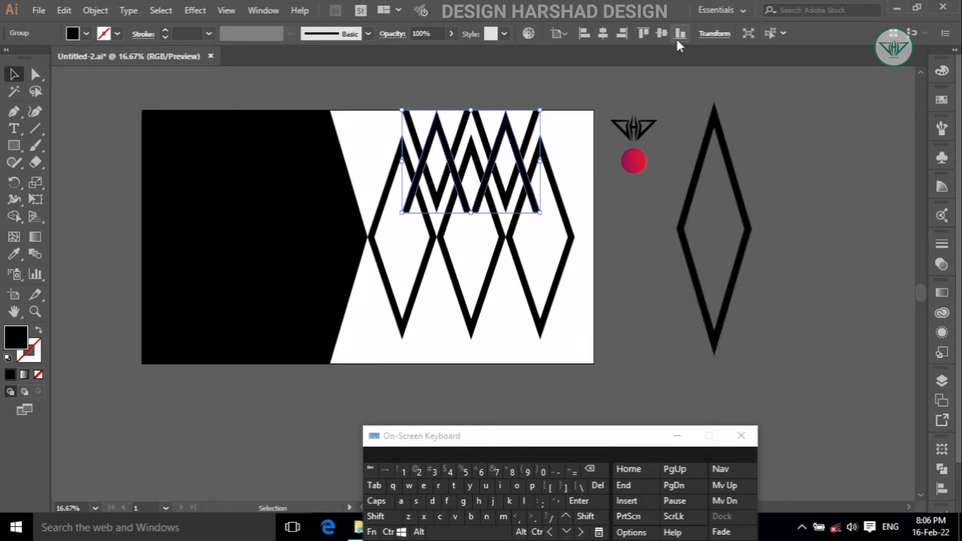
# Align the rotated V-shape copy to the artboard's bottom edge and deselect it.
pyautogui.click(680, 33)
pyautogui.click(601, 240)
pyautogui.scroll(1, 606, 311)
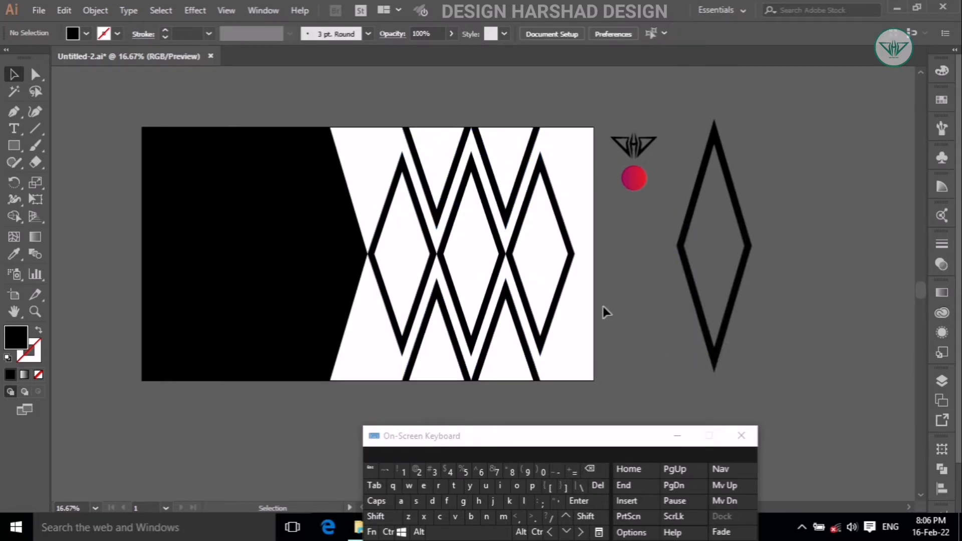
# Group the three diamonds with the upper and lower V shapes into one pattern.
pyautogui.moveTo(569, 346); pyautogui.dragTo(412, 181)
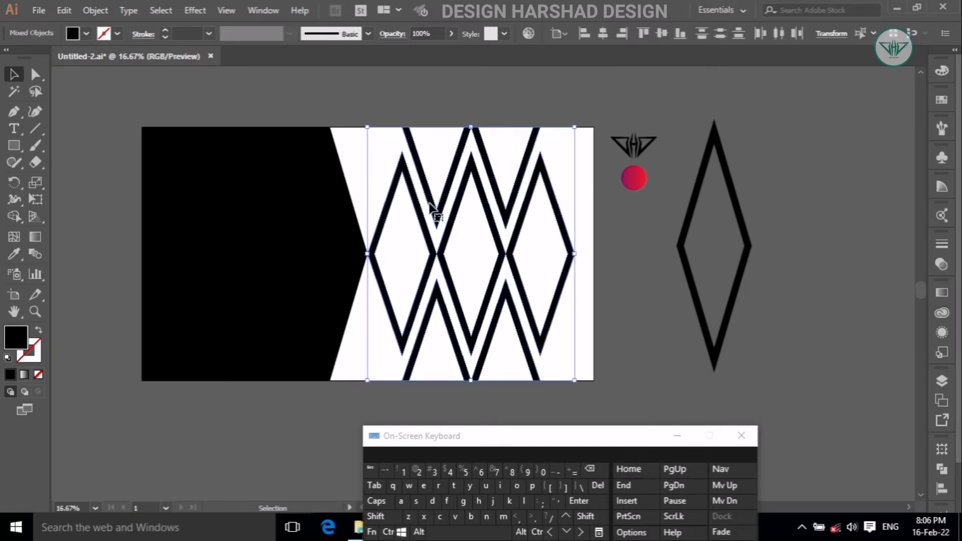
pyautogui.click(95, 10)
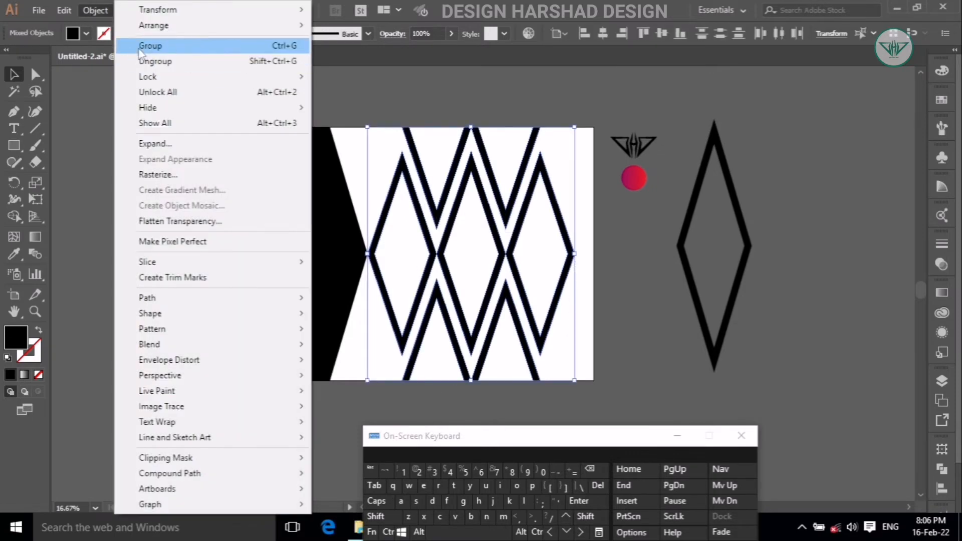
pyautogui.click(145, 46)
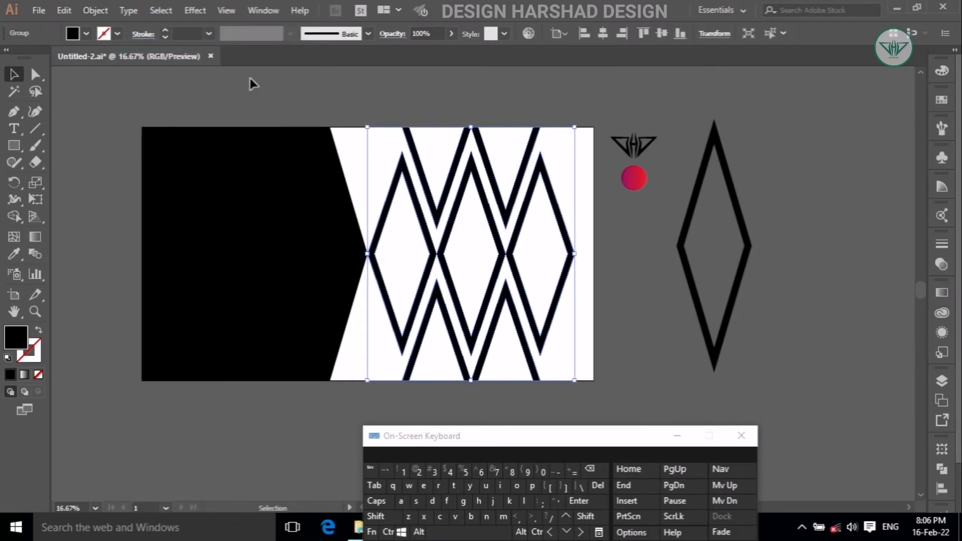
# Copy the diamond pattern, paste it in front and align the copy to the artboard's left edge over the black shape.
pyautogui.click(95, 10)
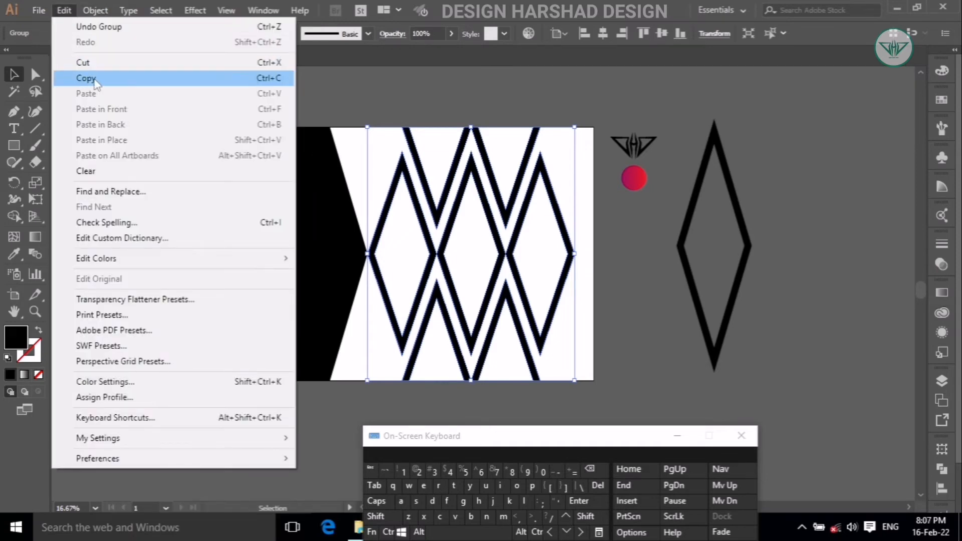
pyautogui.click(98, 80)
pyautogui.click(65, 10)
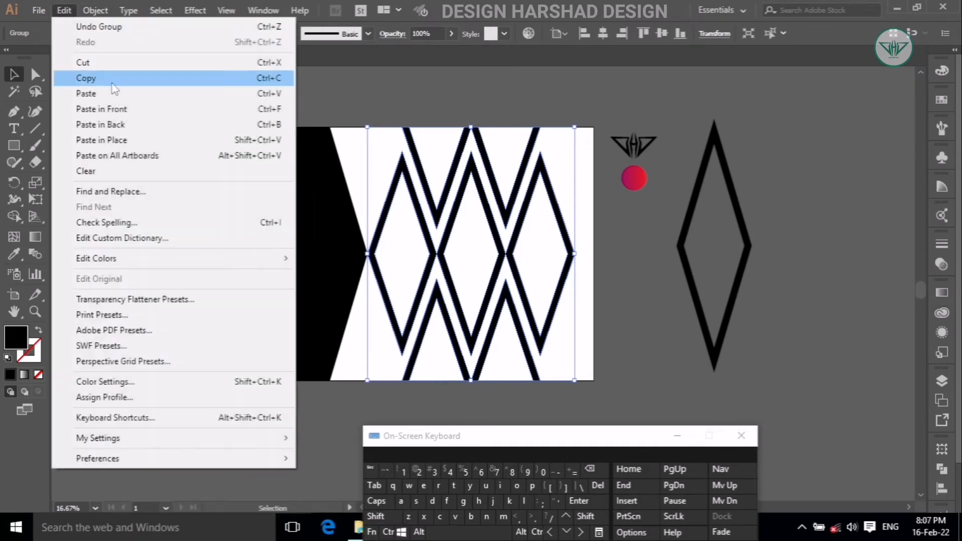
pyautogui.click(95, 105)
pyautogui.click(582, 33)
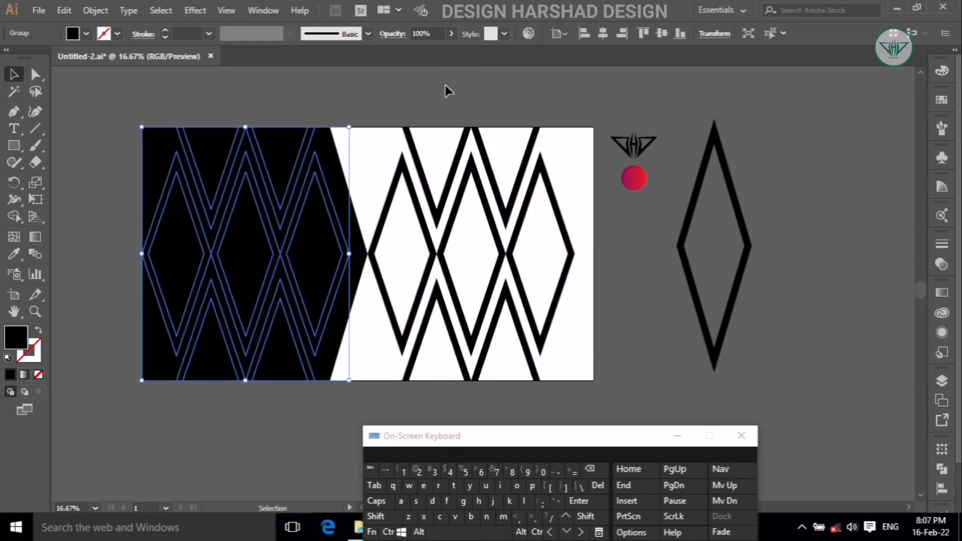
pyautogui.click(333, 88)
# Place a duplicate of the large black shape outside the artboard, beyond its left edge.
pyautogui.moveTo(241, 226)
pyautogui.mouseDown()
pyautogui.moveTo(264, 245)
pyautogui.moveTo(248, 230)
pyautogui.mouseUp()
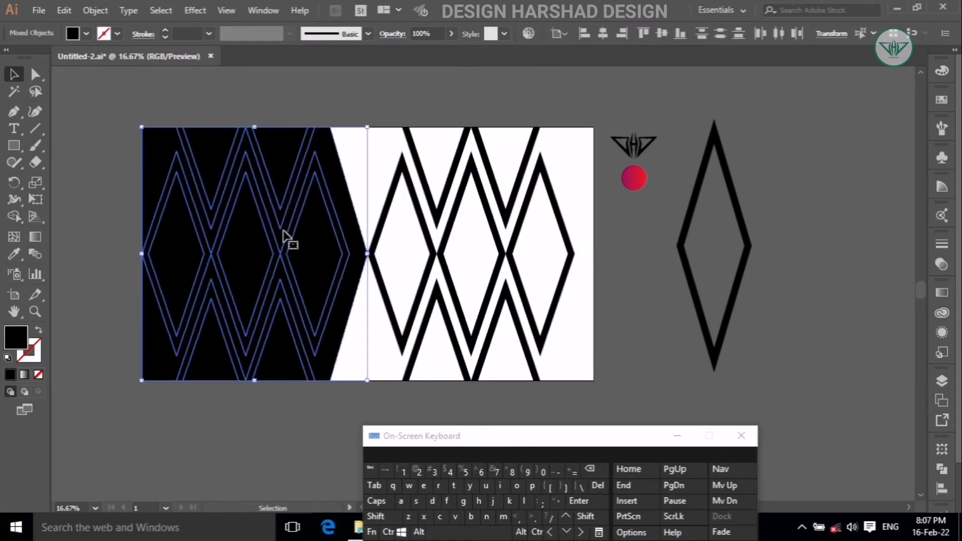
pyautogui.scroll(1, 222, 304)
pyautogui.click(321, 441)
pyautogui.click(418, 532)
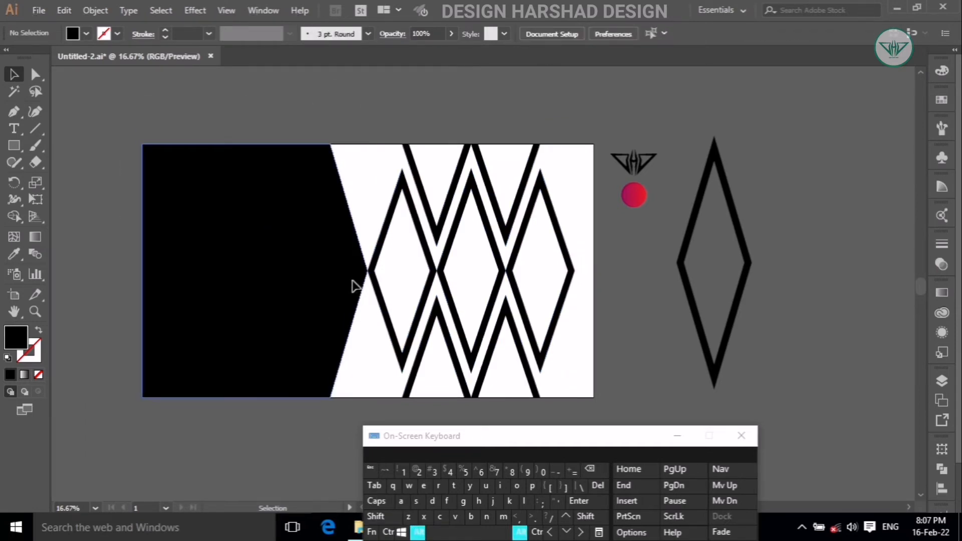
pyautogui.moveTo(354, 286); pyautogui.dragTo(87, 291)
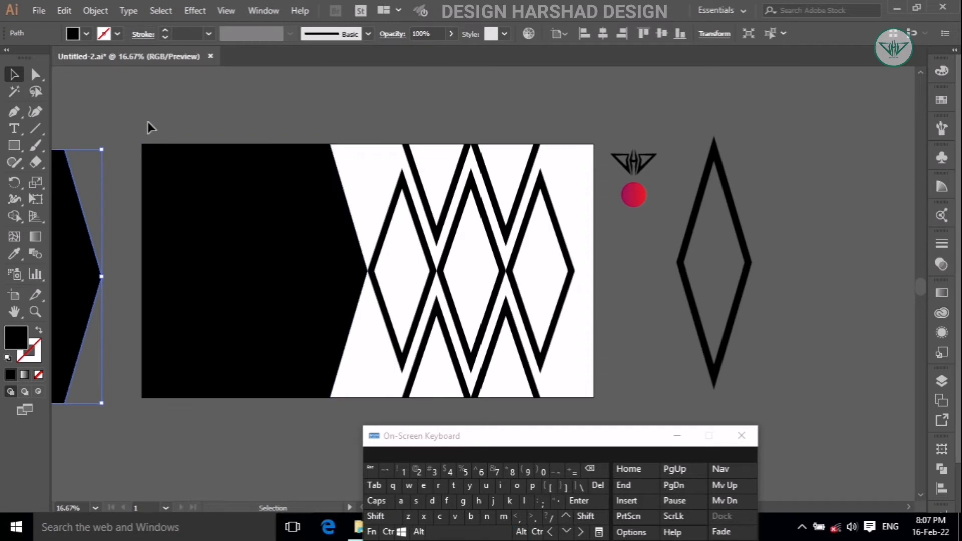
# Cut the three diamond outlines and four V outlines out of the black shape on the artboard with the Shape Builder tool.
pyautogui.moveTo(146, 125); pyautogui.dragTo(273, 358)
pyautogui.click(10, 218)
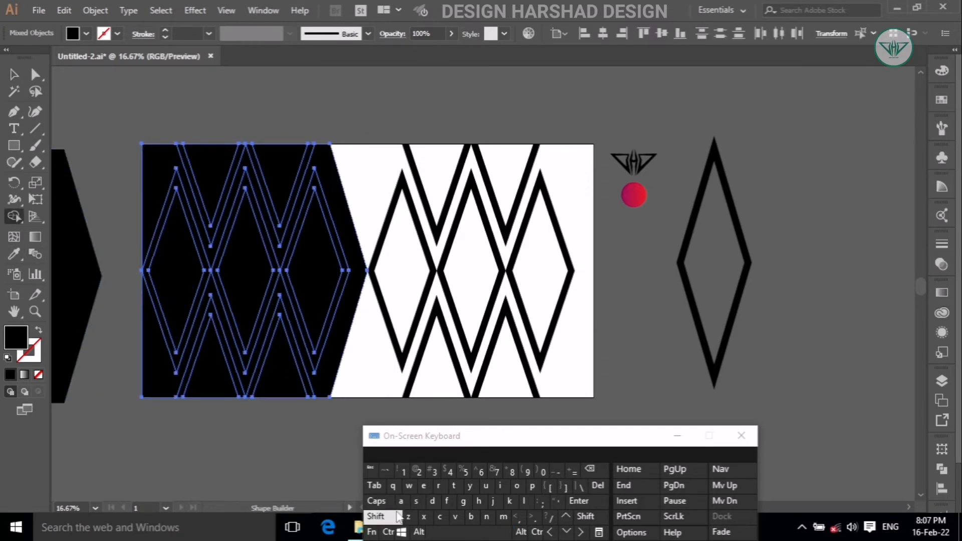
pyautogui.click(418, 532)
pyautogui.scroll(1, 309, 370)
pyautogui.scroll(1, 311, 370)
pyautogui.scroll(-1, 316, 370)
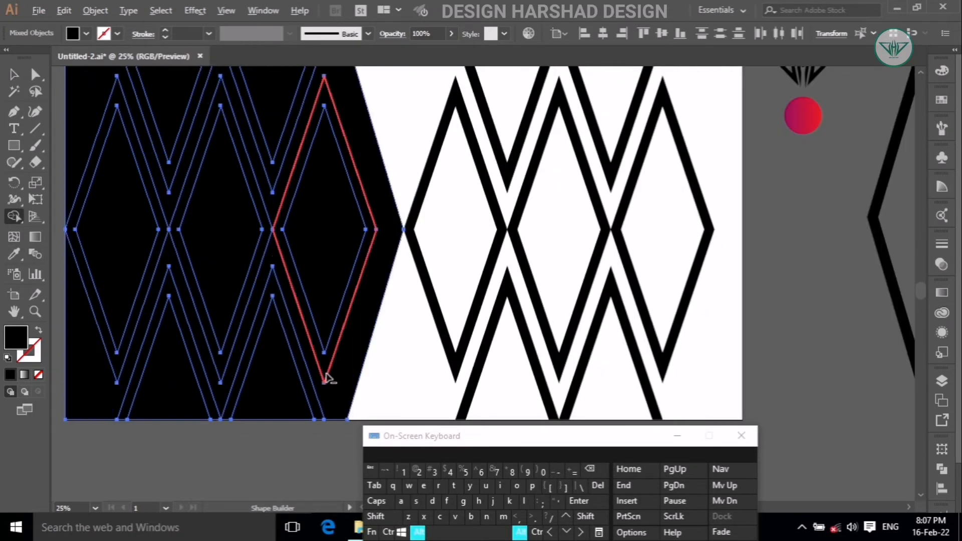
pyautogui.keyDown('alt'); pyautogui.click(342, 332); pyautogui.keyUp('alt')
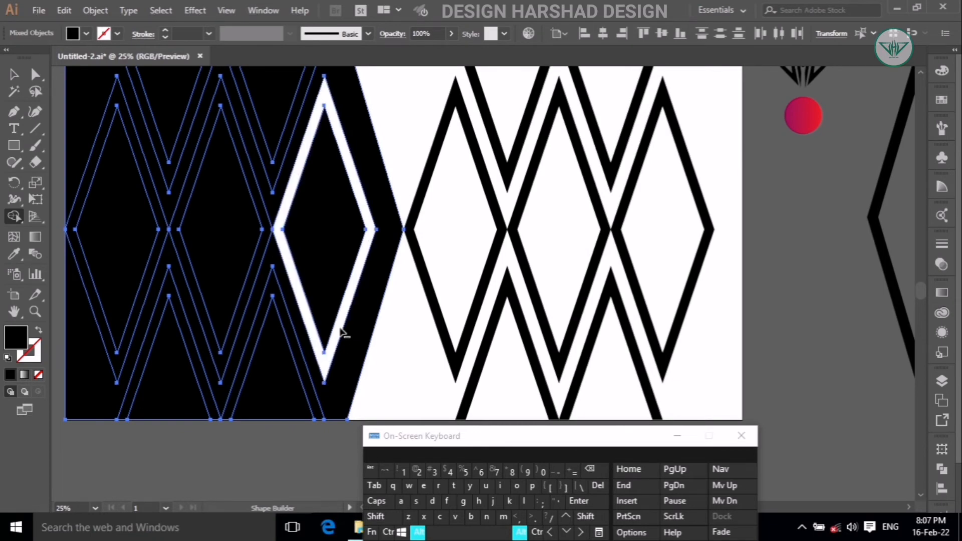
pyautogui.keyDown('alt'); pyautogui.click(274, 293); pyautogui.keyUp('alt')
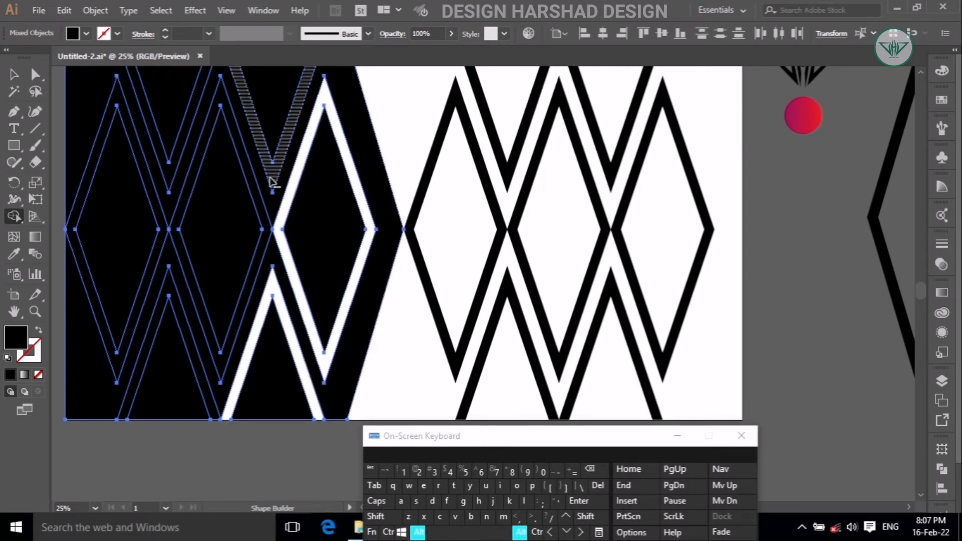
pyautogui.keyDown('alt'); pyautogui.click(275, 179); pyautogui.keyUp('alt')
pyautogui.keyDown('alt'); pyautogui.click(253, 176); pyautogui.keyUp('alt')
pyautogui.keyDown('alt'); pyautogui.click(199, 129); pyautogui.keyUp('alt')
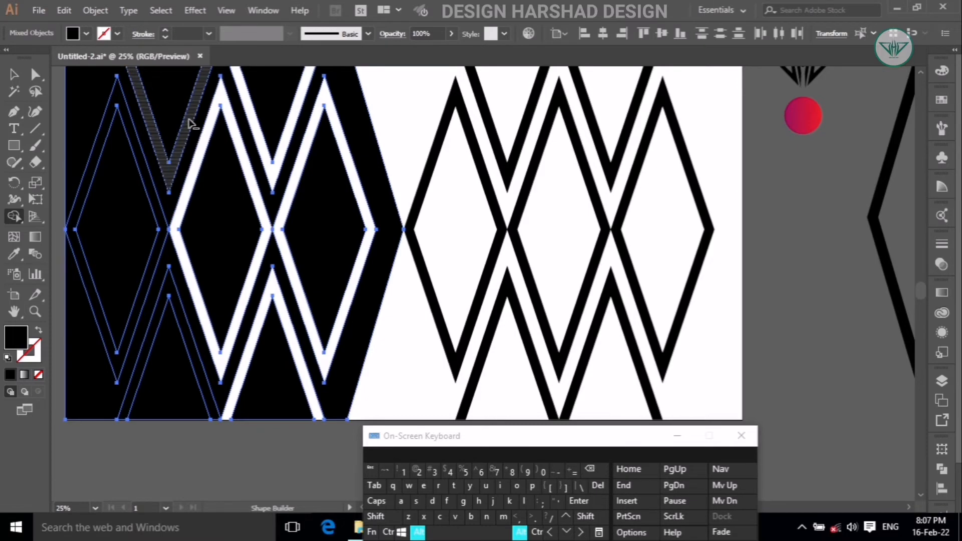
pyautogui.keyDown('alt'); pyautogui.click(176, 295); pyautogui.keyUp('alt')
pyautogui.keyDown('alt'); pyautogui.click(163, 232); pyautogui.keyUp('alt')
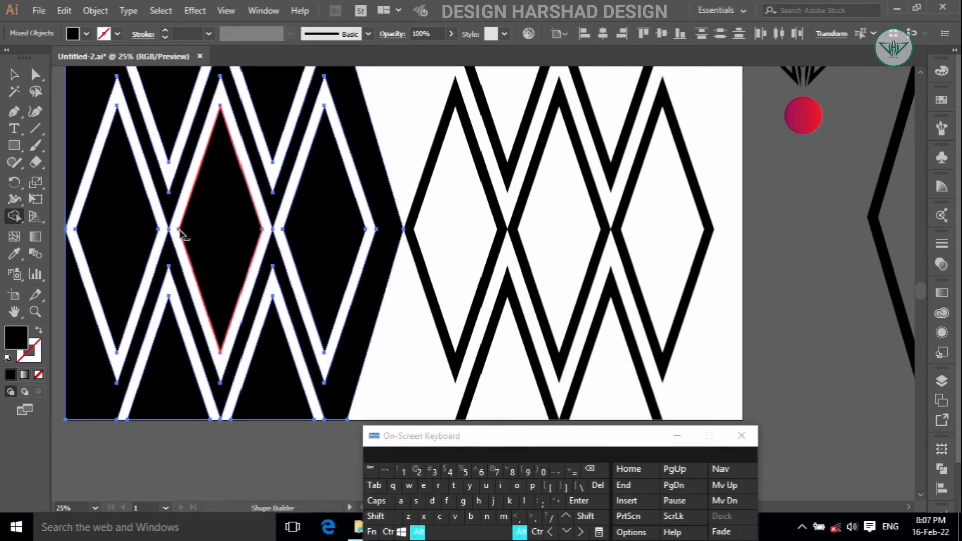
pyautogui.scroll(-1, 225, 283)
pyautogui.scroll(1, 224, 279)
pyautogui.scroll(-1, 287, 353)
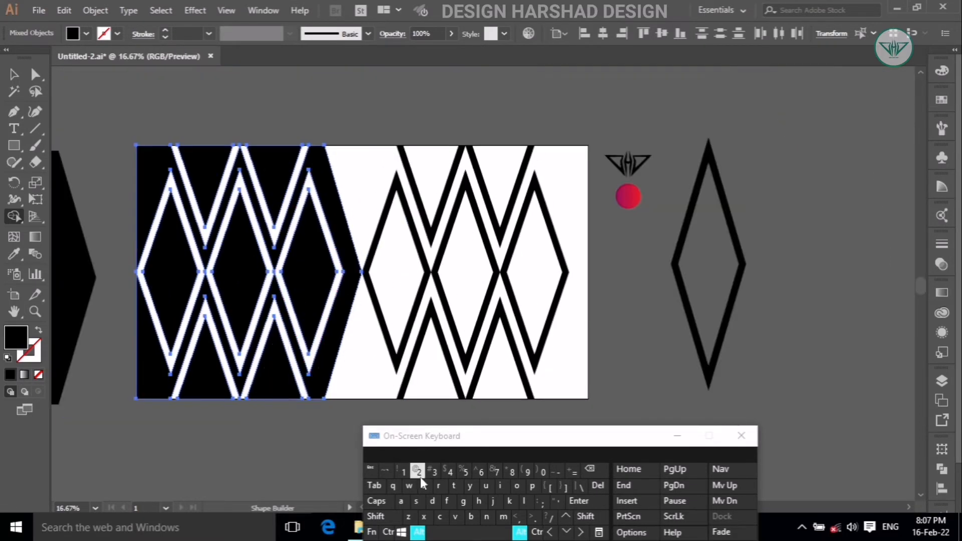
pyautogui.click(13, 75)
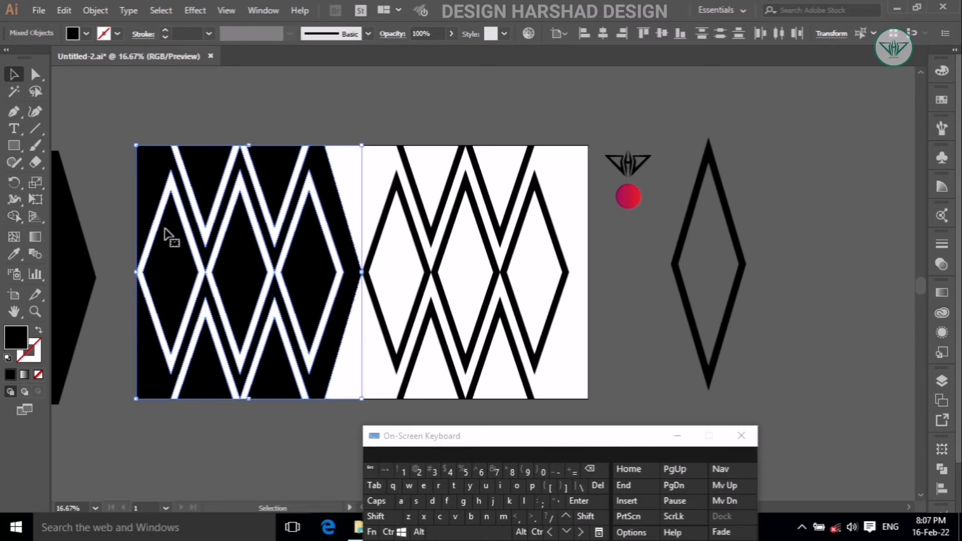
pyautogui.click(120, 182)
pyautogui.click(172, 205)
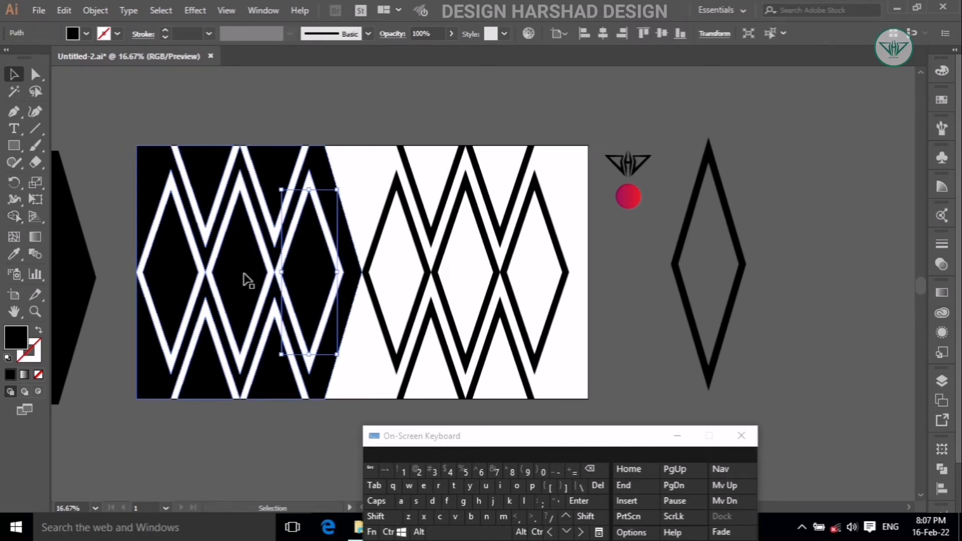
pyautogui.click(330, 423)
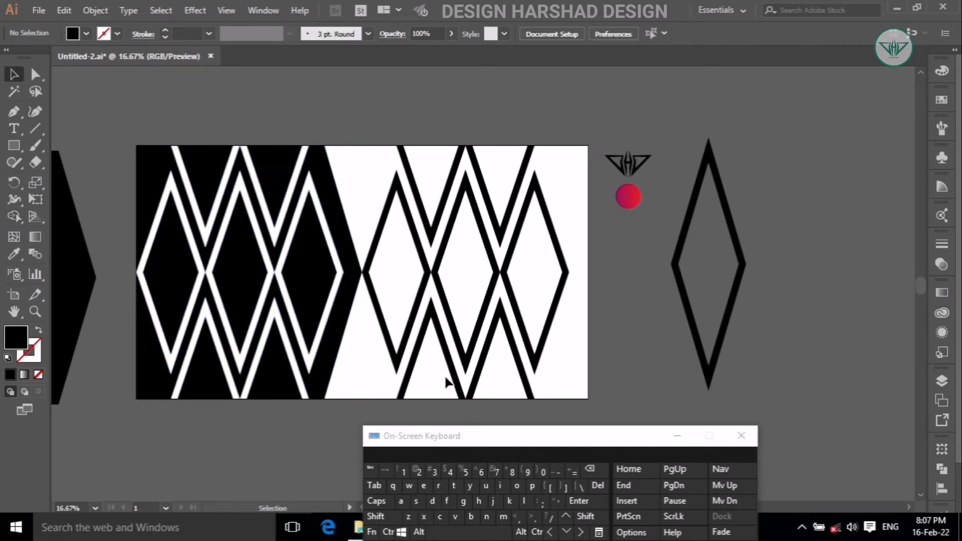
# Copy the black diamond pattern on the white area, paste it in front and align it left to fill the cut-out outlines.
pyautogui.moveTo(475, 369); pyautogui.dragTo(476, 371)
pyautogui.click(95, 10)
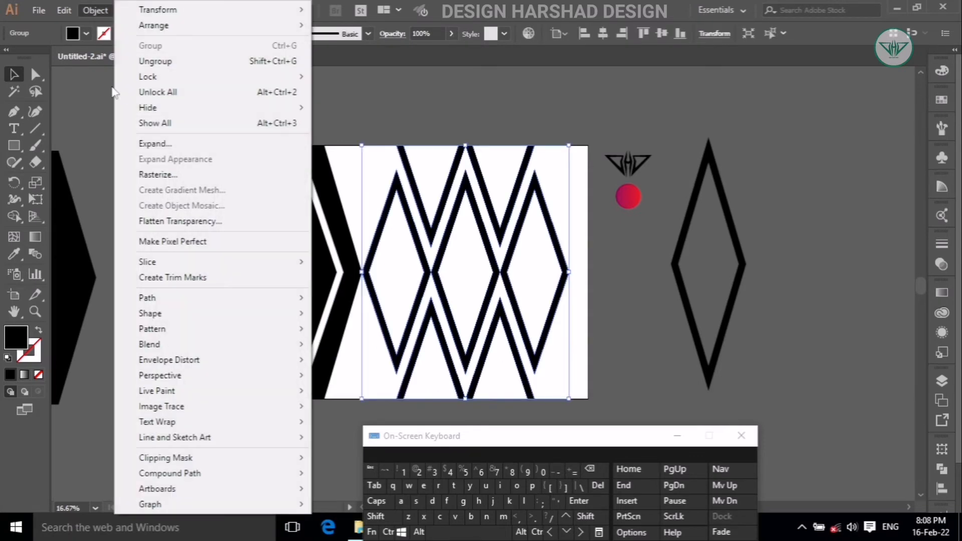
pyautogui.click(83, 82)
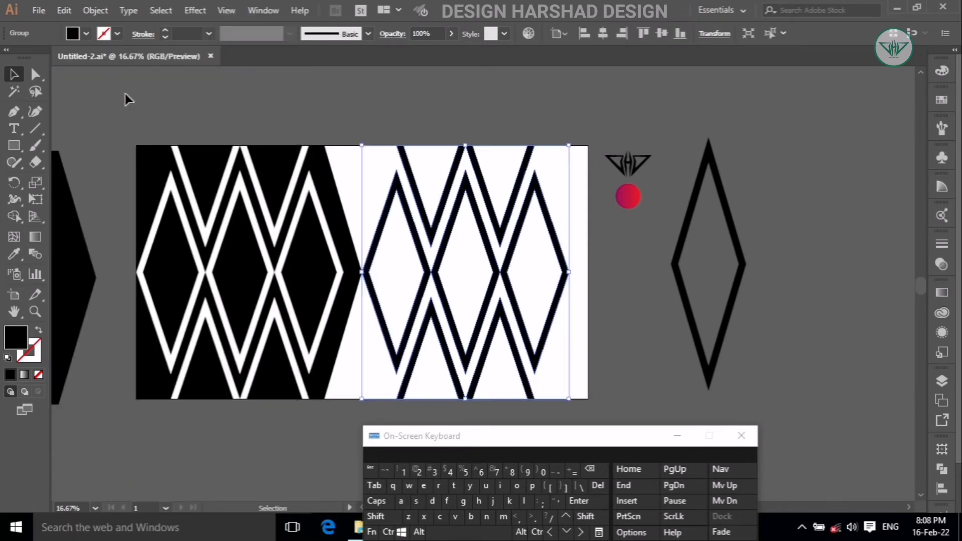
pyautogui.click(65, 10)
pyautogui.click(92, 107)
pyautogui.click(581, 33)
pyautogui.click(462, 91)
# Apply the circle's magenta-to-red gradient to the black shape's pieces and the pattern on the white area with the Eyedropper.
pyautogui.click(323, 238)
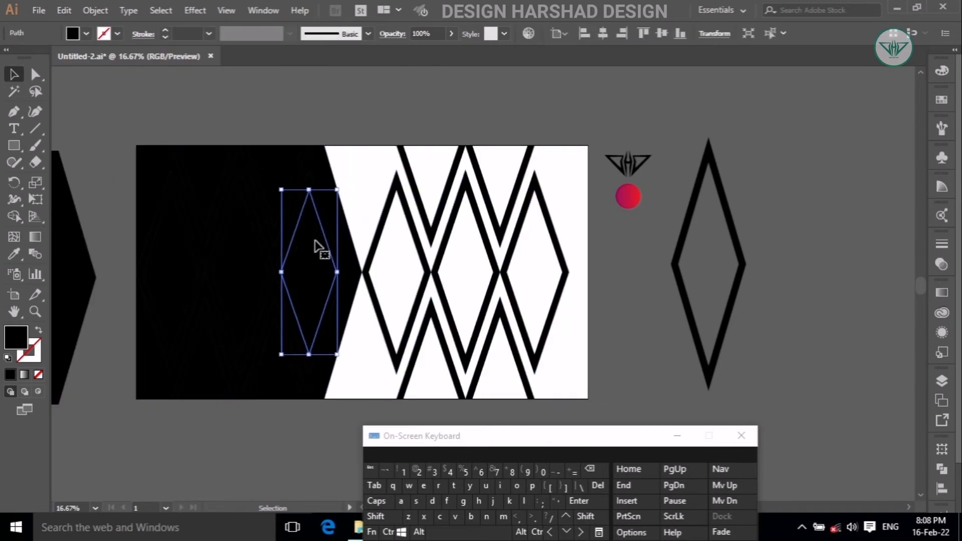
pyautogui.click(382, 516)
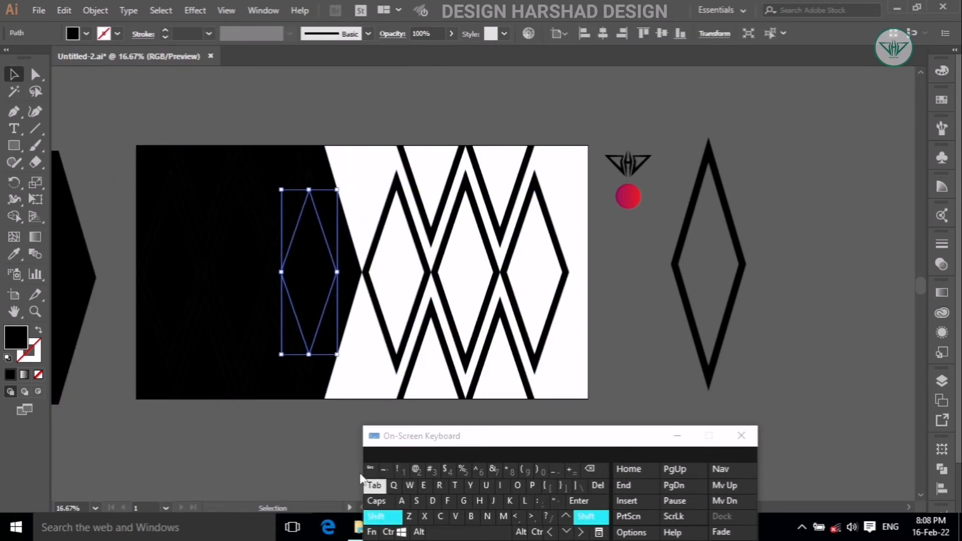
pyautogui.click(311, 399)
pyautogui.moveTo(493, 406); pyautogui.dragTo(379, 315)
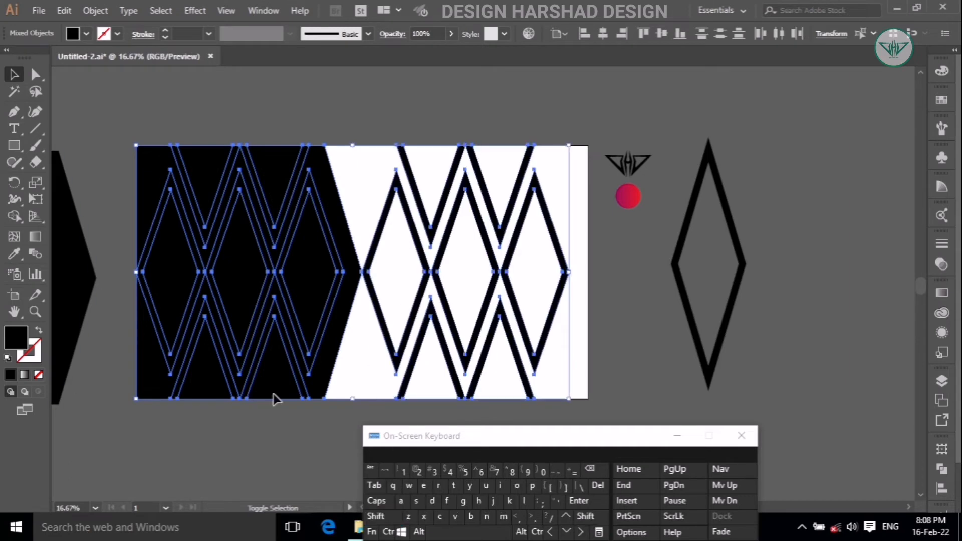
pyautogui.click(14, 253)
pyautogui.click(628, 198)
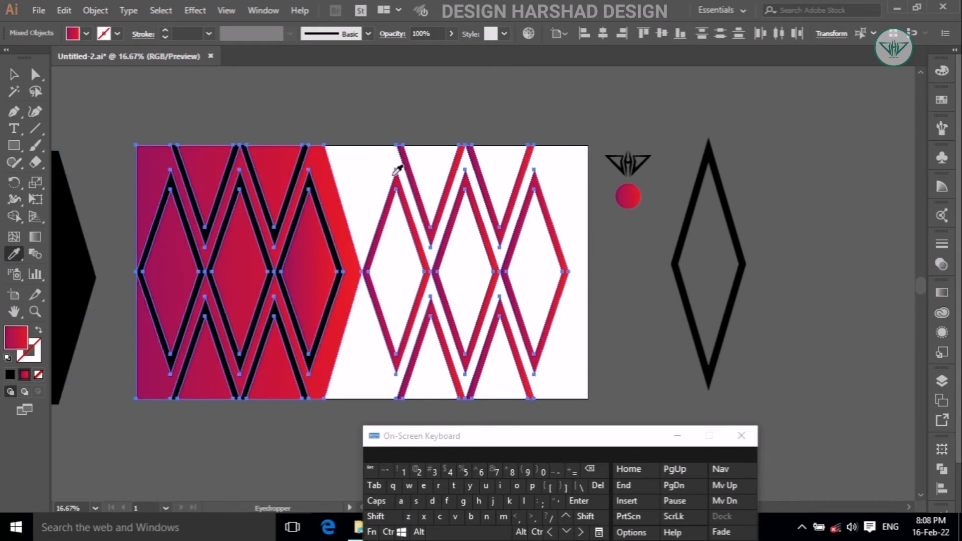
pyautogui.press('v')
pyautogui.click(215, 99)
# Apply the circle's gradient to the black line pattern lying over the large gradient shape.
pyautogui.click(247, 206)
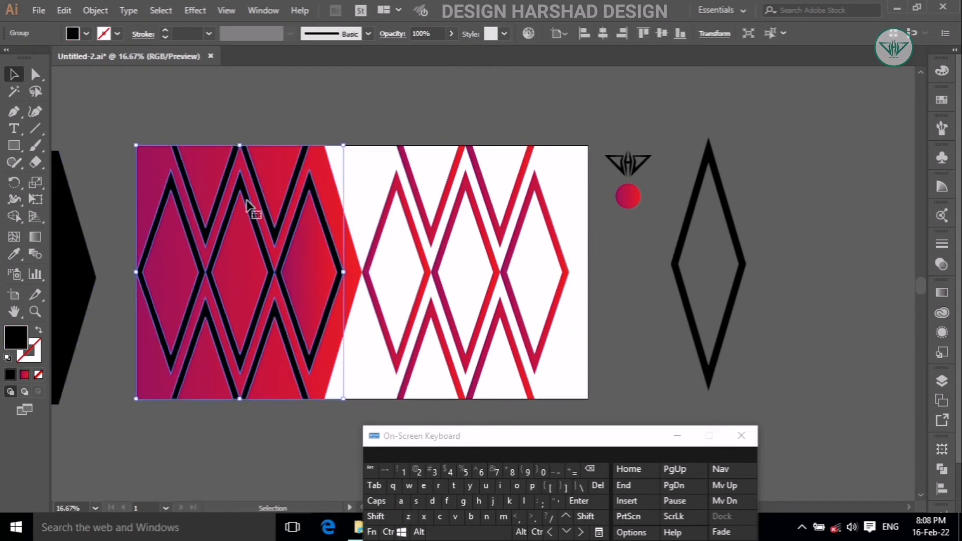
pyautogui.click(14, 254)
pyautogui.click(628, 197)
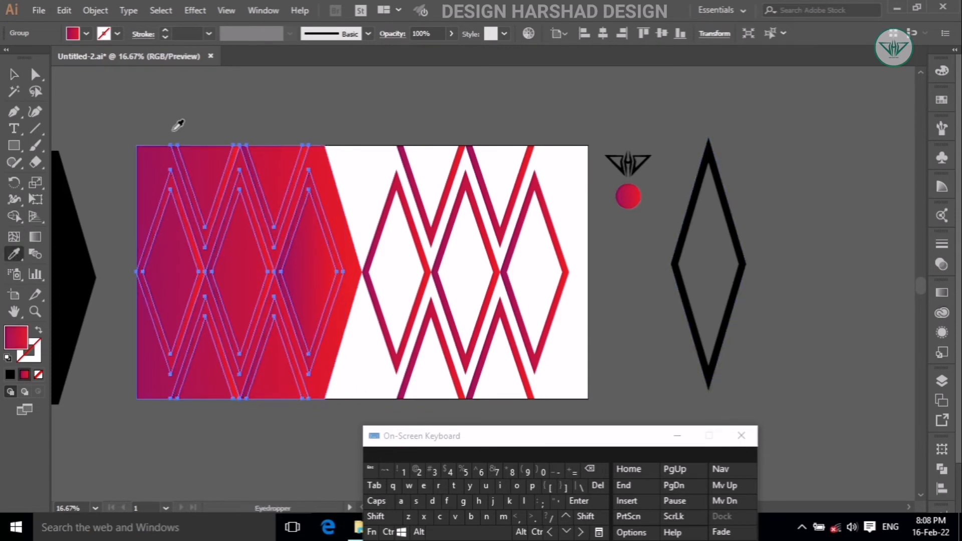
# Release the compound path of the large magenta-to-red gradient shape.
pyautogui.click(14, 74)
pyautogui.click(231, 251)
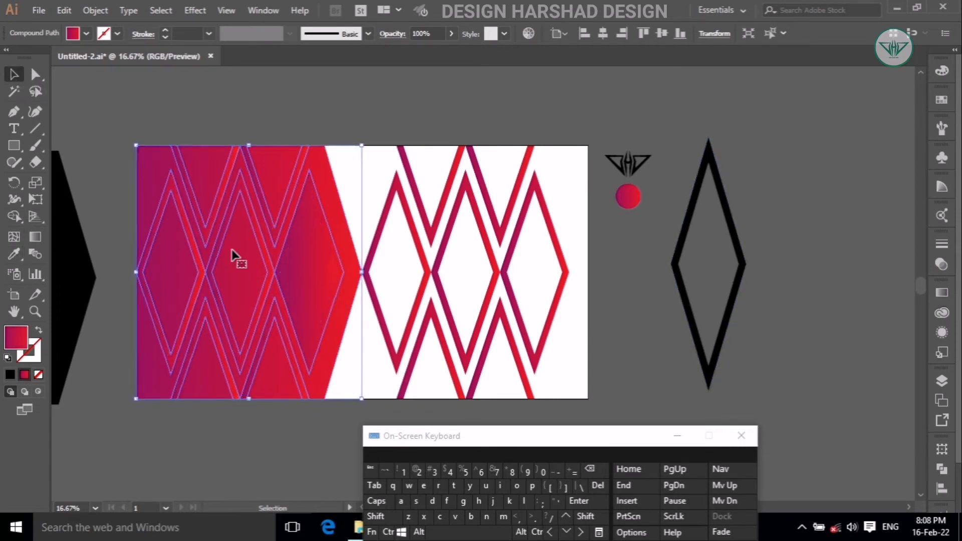
pyautogui.click(260, 108)
pyautogui.click(266, 165)
pyautogui.click(95, 10)
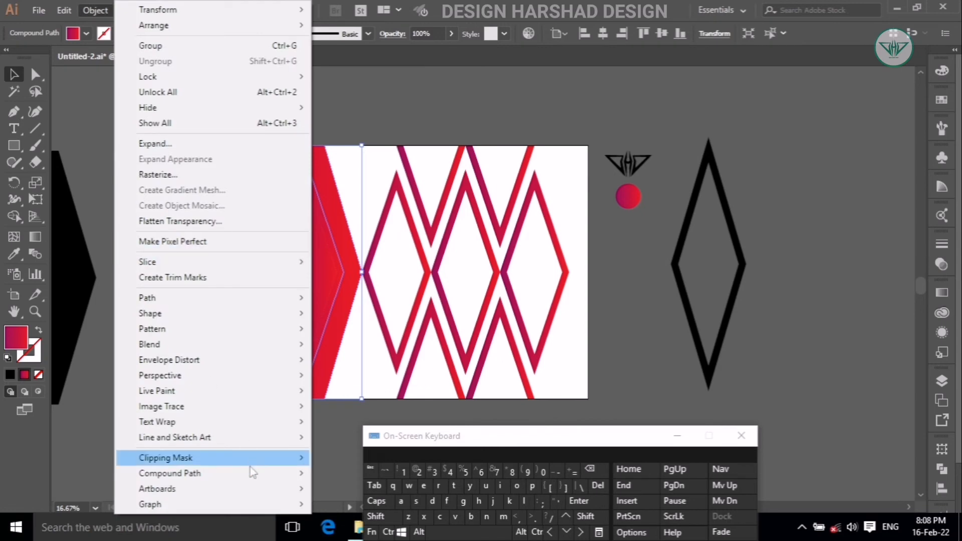
pyautogui.moveTo(277, 479)
pyautogui.click(345, 488)
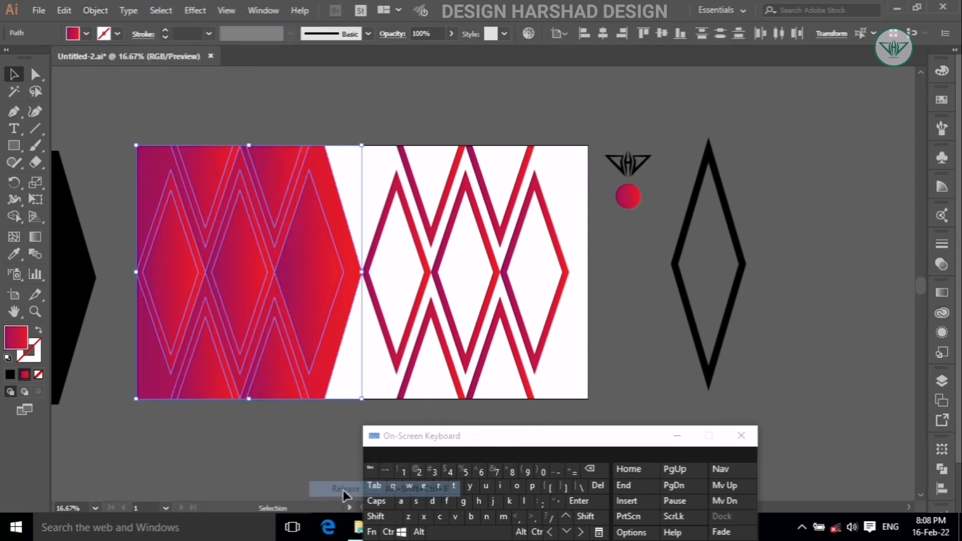
# Add the diamond and V line pattern to the selected gradient shape pieces and group them together.
pyautogui.click(376, 516)
pyautogui.keyDown('shift'); pyautogui.click(308, 318); pyautogui.keyUp('shift')
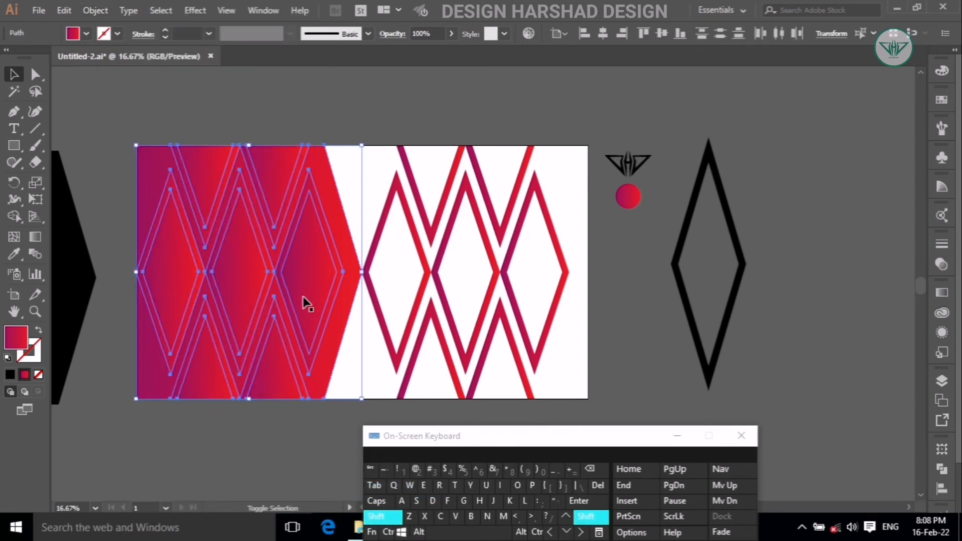
pyautogui.click(376, 516)
pyautogui.click(95, 10)
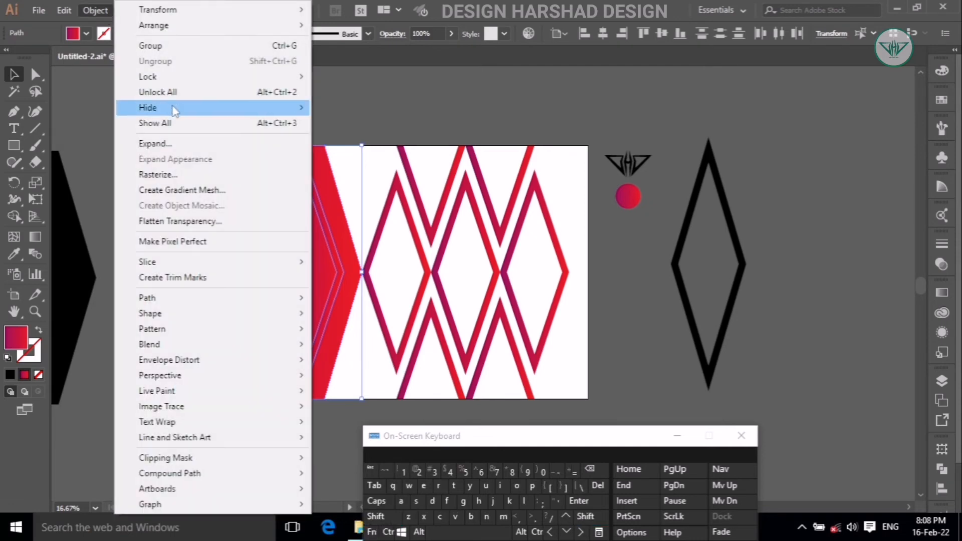
pyautogui.click(175, 49)
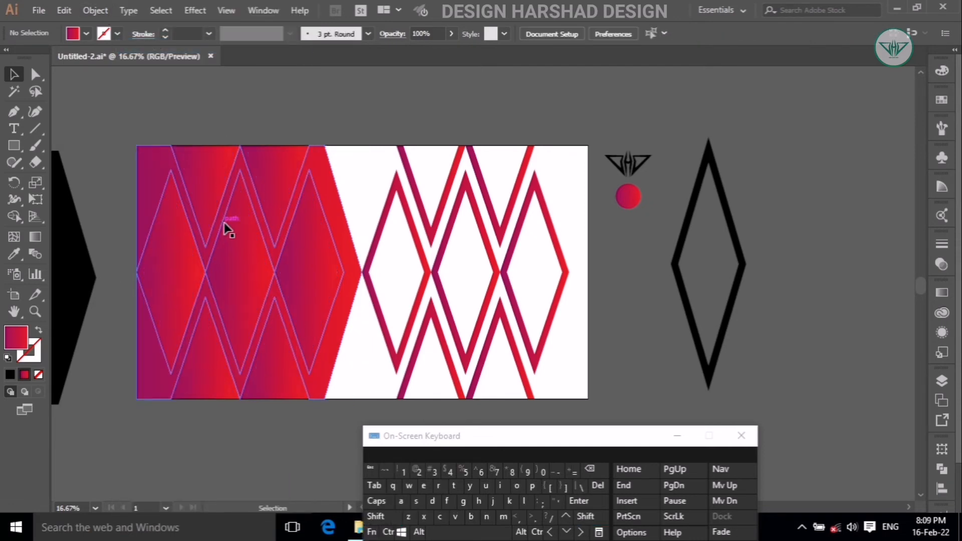
# Set the linear gradient angle of the grouped large shape and its line pattern to 90°.
pyautogui.click(937, 294)
pyautogui.click(870, 345)
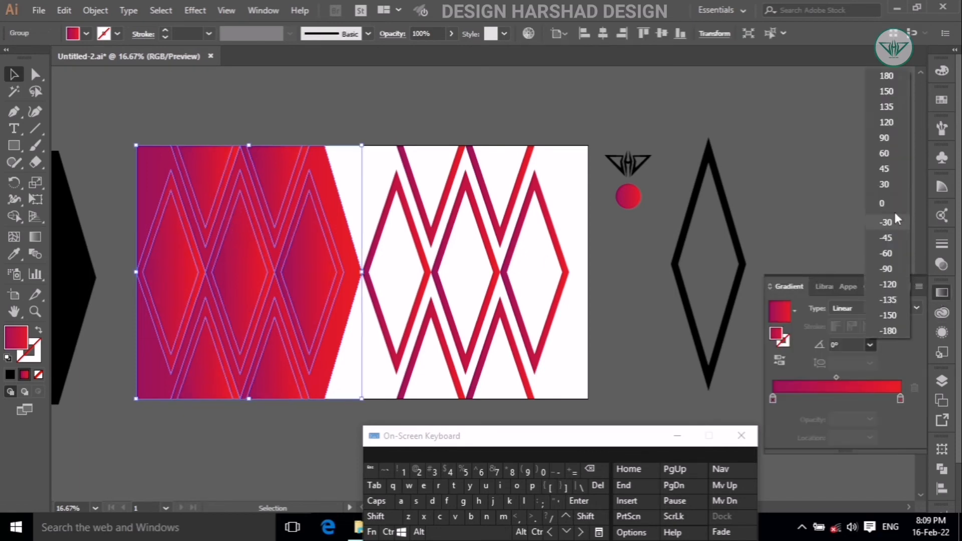
pyautogui.click(882, 140)
pyautogui.click(788, 190)
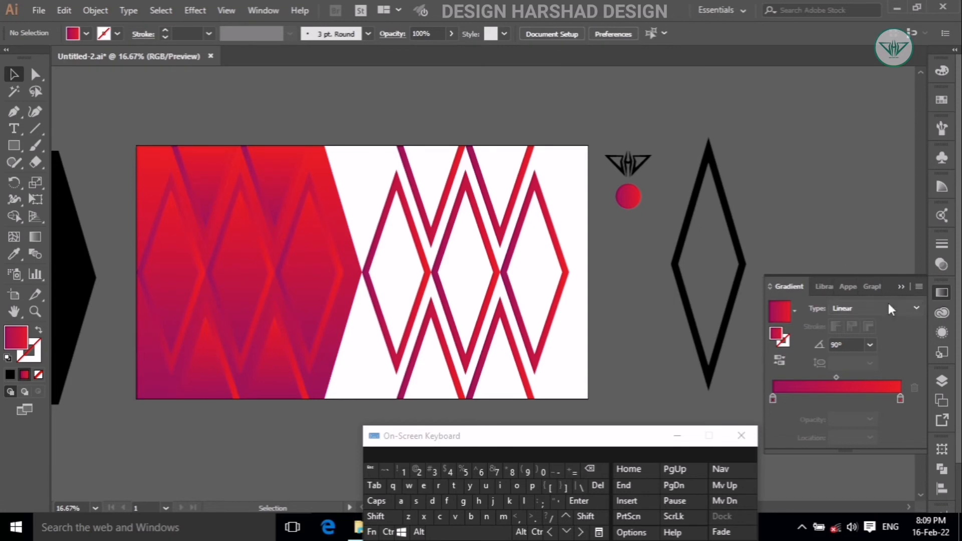
pyautogui.click(901, 287)
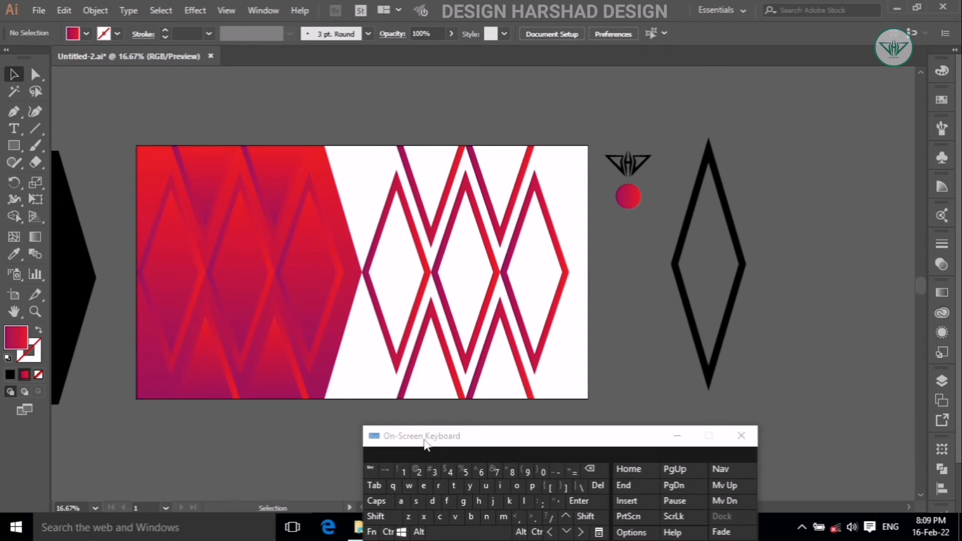
# Place a copy of the black winged logo inside the middle diamond on the white area.
pyautogui.click(418, 533)
pyautogui.moveTo(622, 166); pyautogui.dragTo(458, 279)
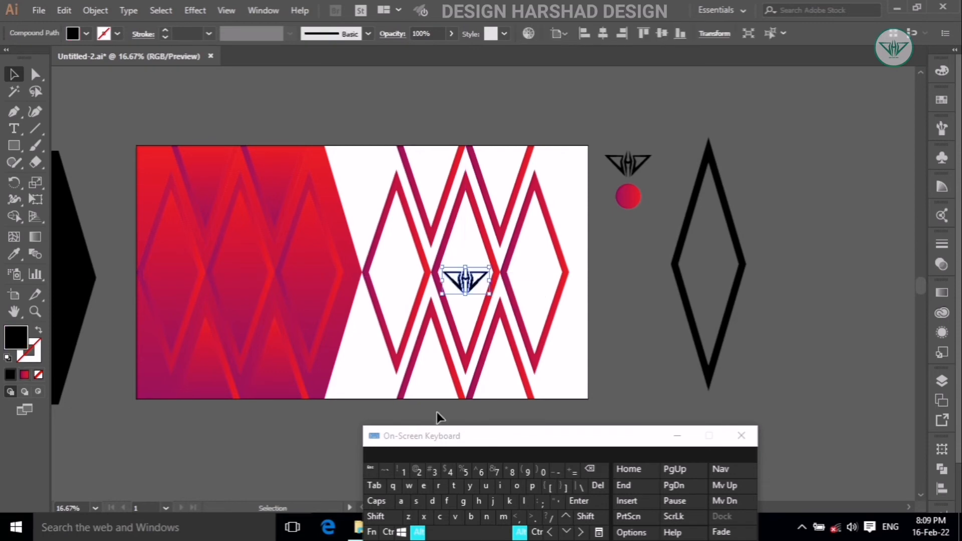
pyautogui.click(418, 534)
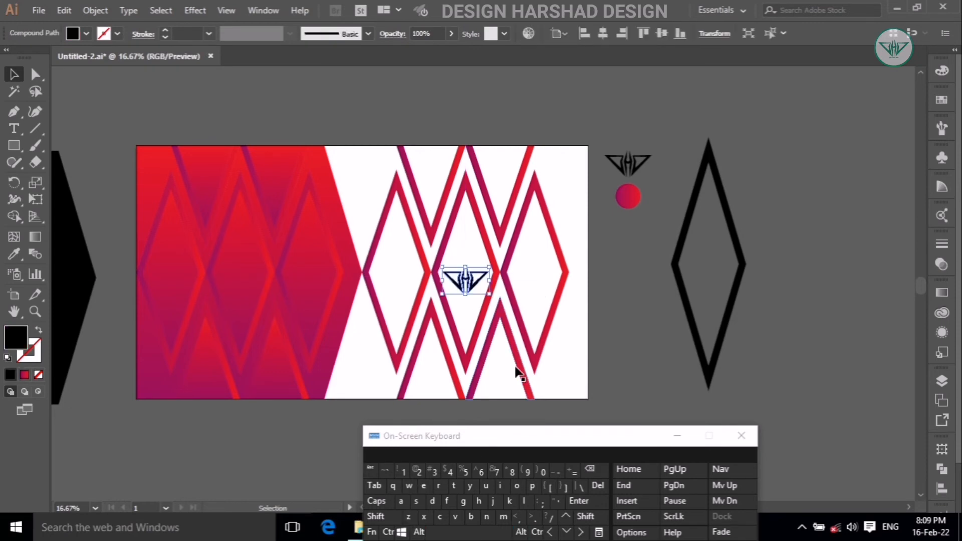
# Align the logo copy vertically to the centre of the diamond pattern on the white area.
pyautogui.keyDown('shift'); pyautogui.click(502, 271); pyautogui.keyUp('shift')
pyautogui.click(518, 275)
pyautogui.moveTo(518, 276); pyautogui.dragTo(463, 280)
pyautogui.click(496, 270)
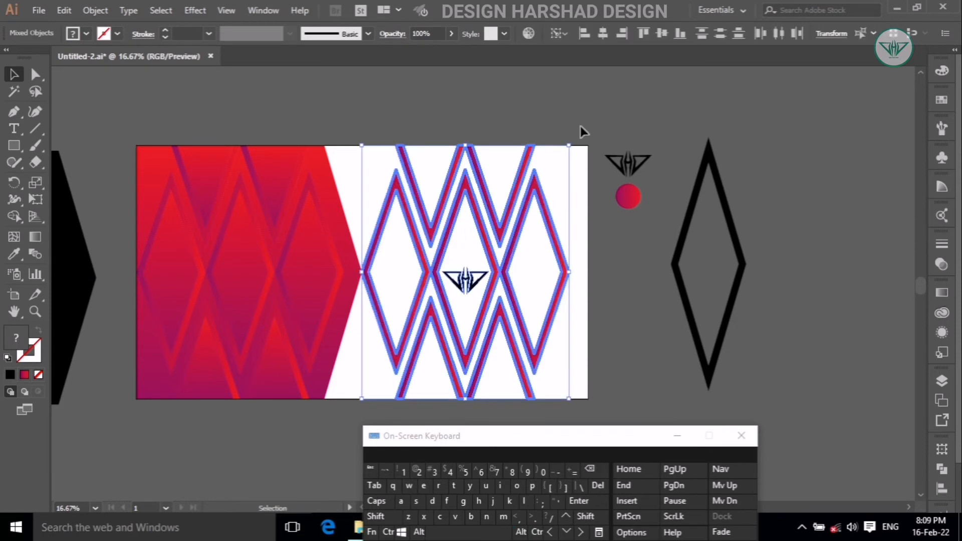
pyautogui.click(660, 33)
pyautogui.click(658, 135)
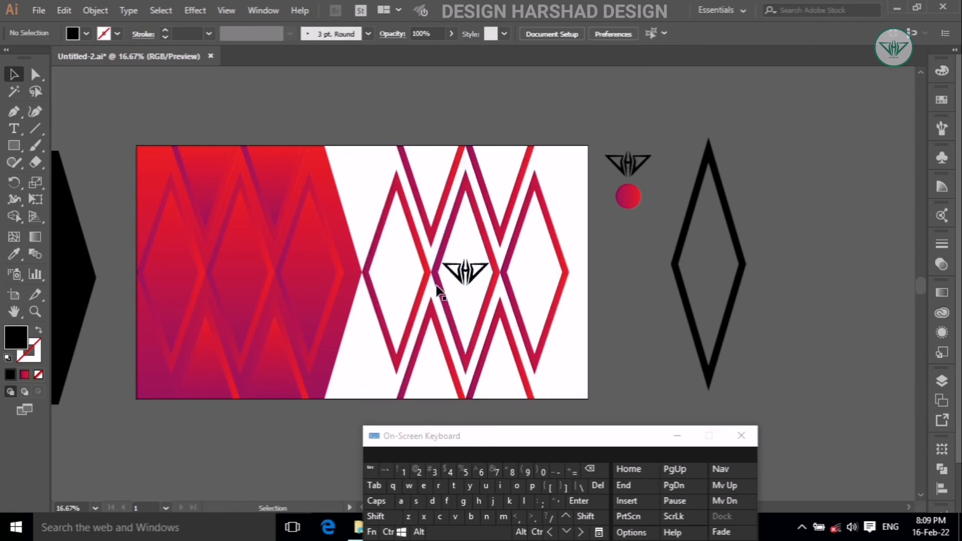
# Move the logo copy slightly straight down inside the middle diamond.
pyautogui.click(418, 532)
pyautogui.scroll(2, 479, 275)
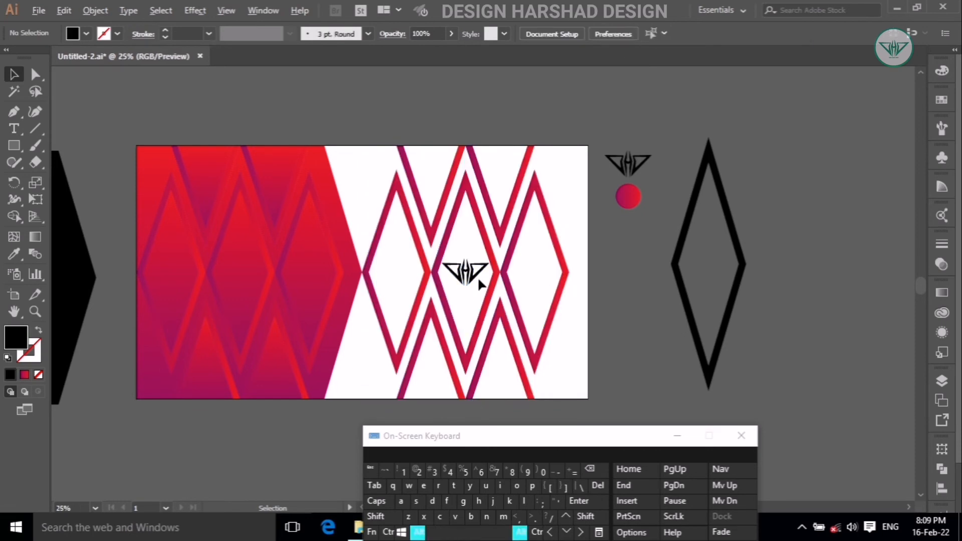
pyautogui.click(376, 516)
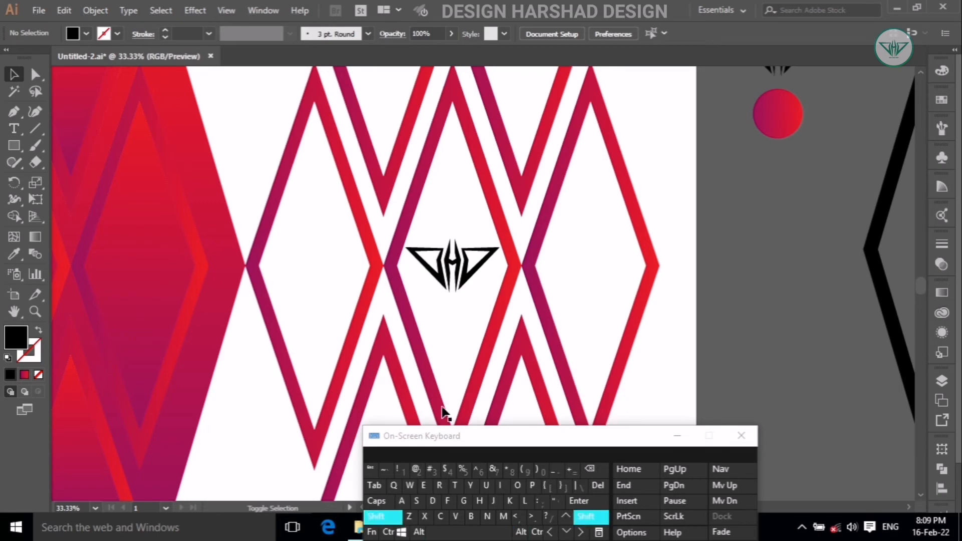
pyautogui.moveTo(457, 277); pyautogui.dragTo(458, 293)
pyautogui.click(395, 516)
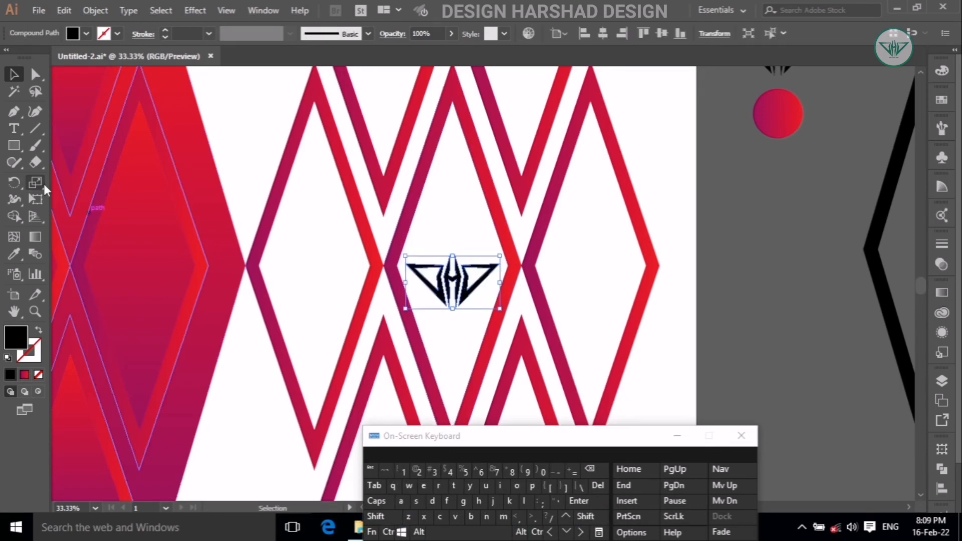
# Apply the circle's magenta-to-red gradient to the logo copy with the Eyedropper.
pyautogui.click(14, 255)
pyautogui.click(778, 113)
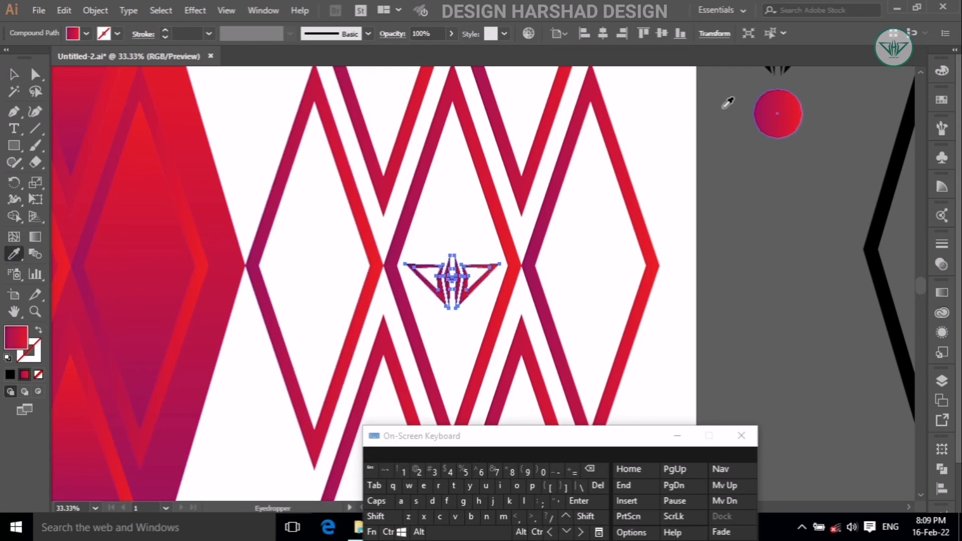
pyautogui.click(14, 75)
pyautogui.click(340, 258)
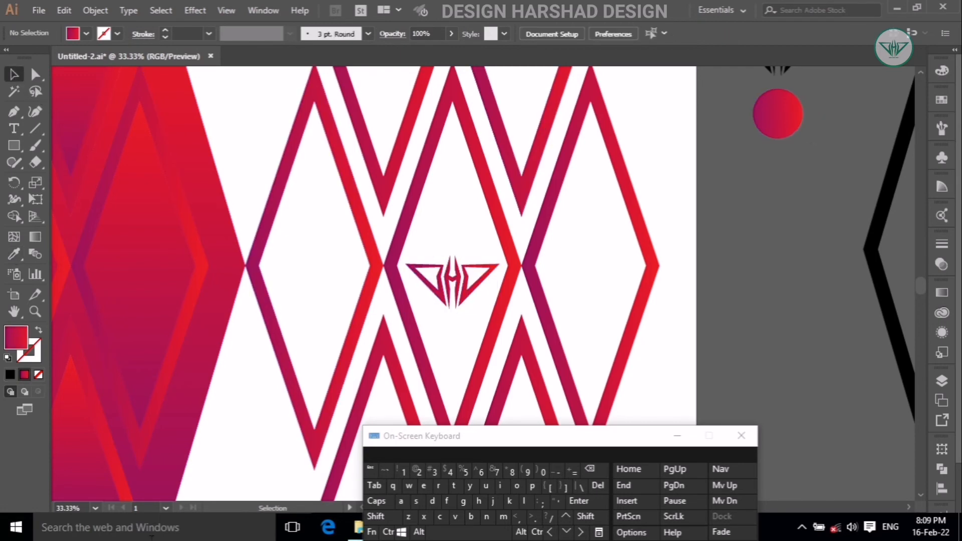
# Create a white 3840 x 2160 px rectangle from the artboard's upper-left corner.
pyautogui.click(419, 531)
pyautogui.scroll(-2, 632, 219)
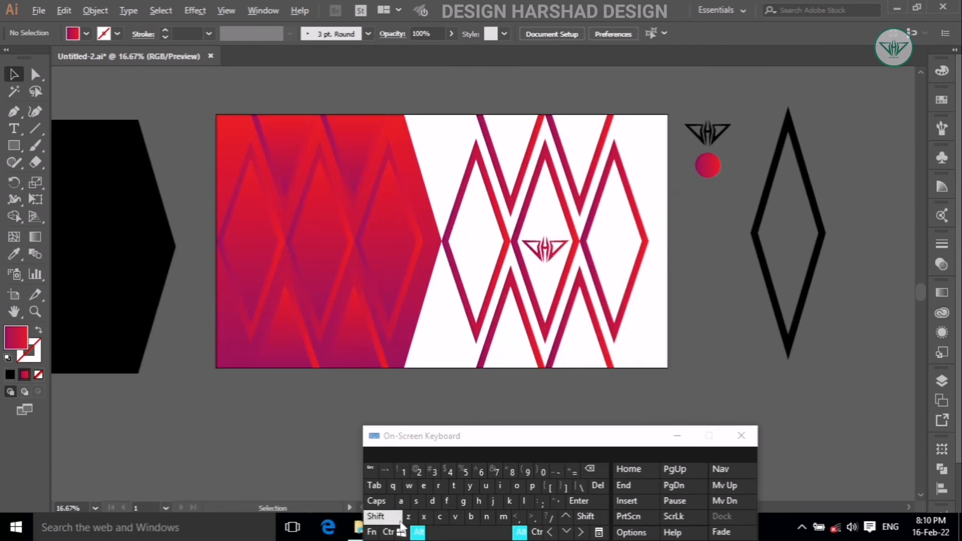
pyautogui.click(418, 532)
pyautogui.click(15, 144)
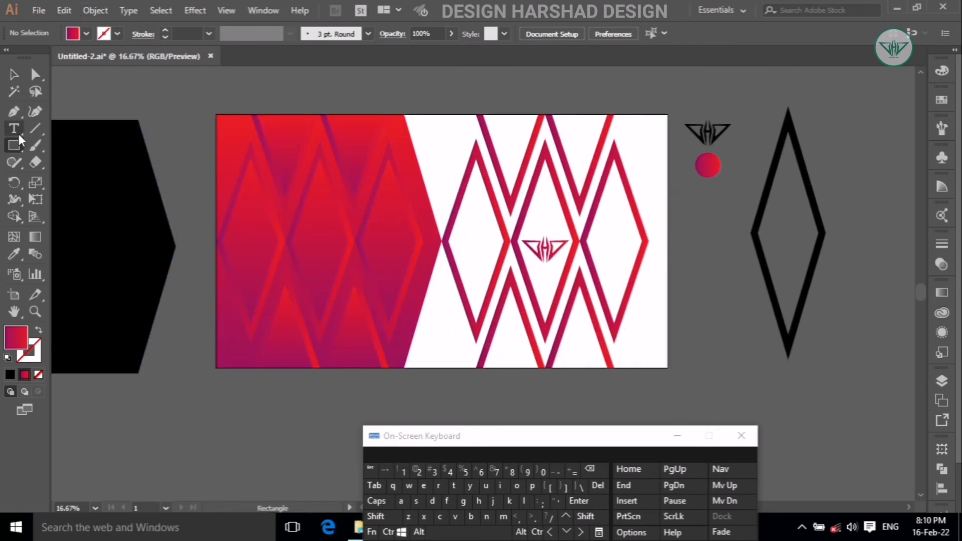
pyautogui.click(82, 33)
pyautogui.click(28, 57)
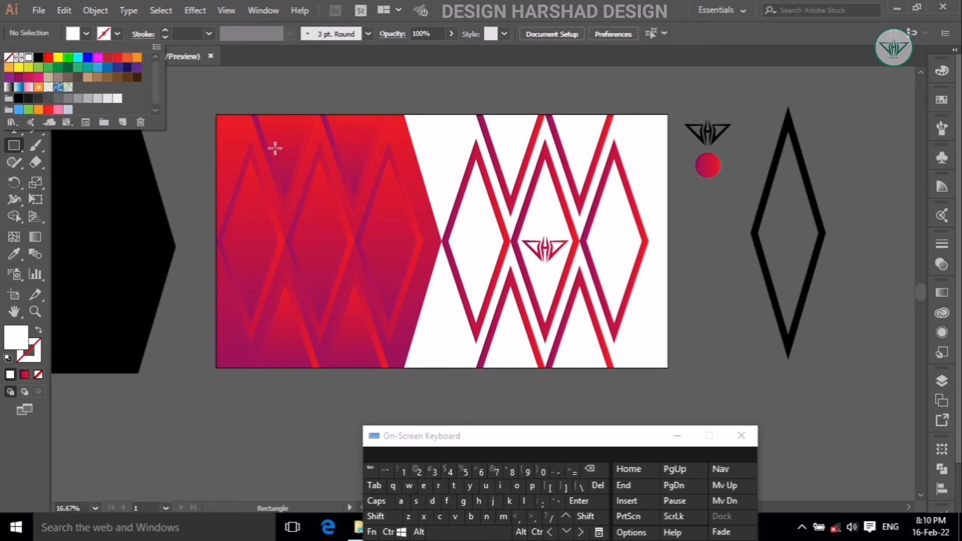
pyautogui.click(219, 114)
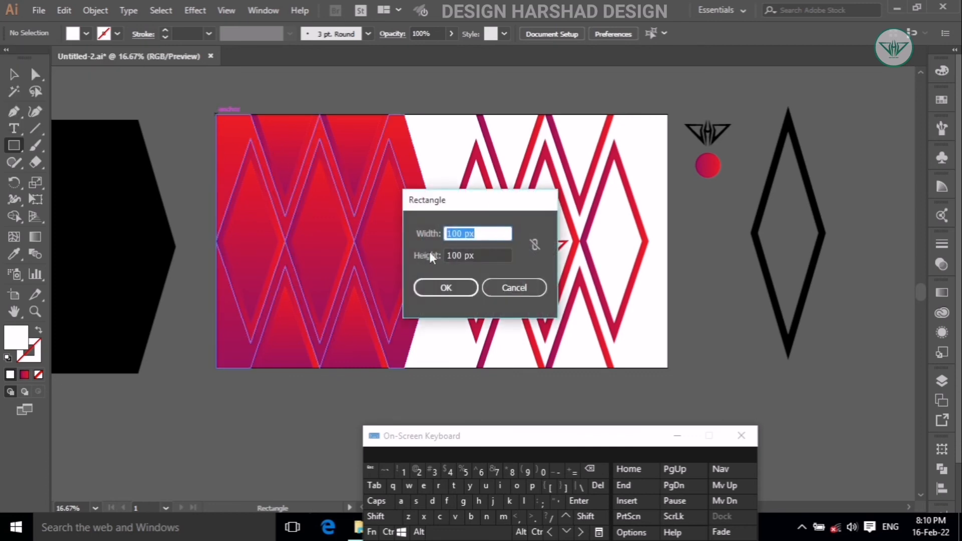
pyautogui.click(433, 470)
pyautogui.click(512, 470)
pyautogui.click(449, 471)
pyautogui.click(542, 471)
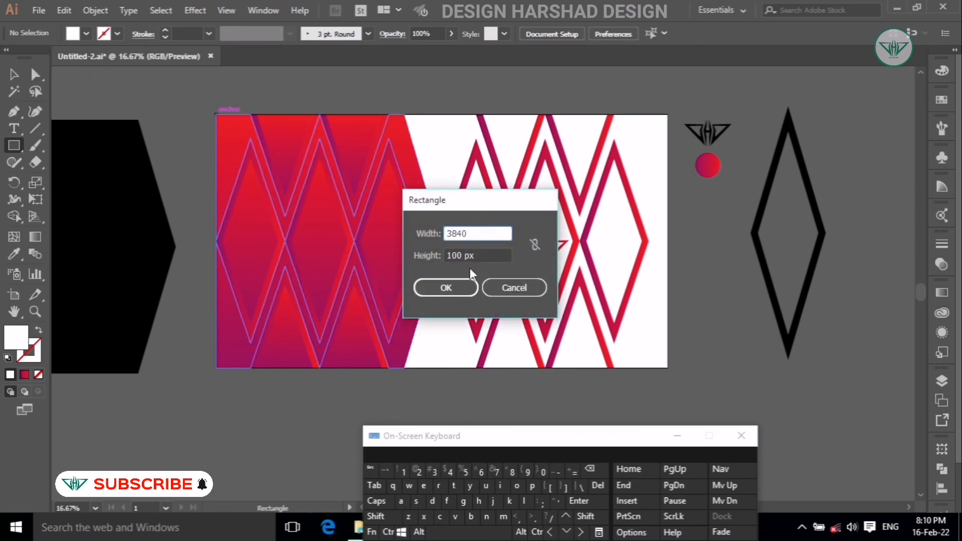
pyautogui.doubleClick(462, 256)
pyautogui.click(418, 471)
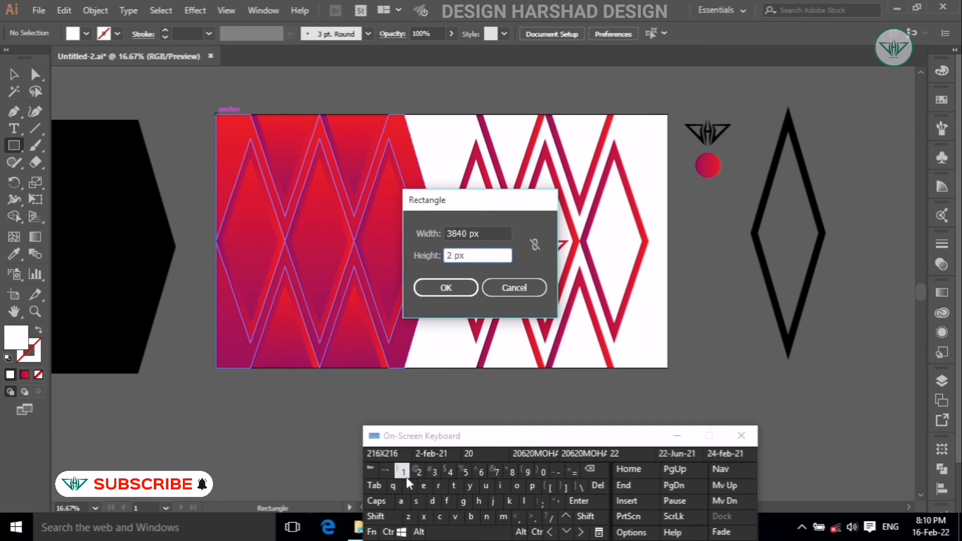
pyautogui.click(403, 471)
pyautogui.click(480, 471)
pyautogui.click(543, 471)
pyautogui.click(445, 288)
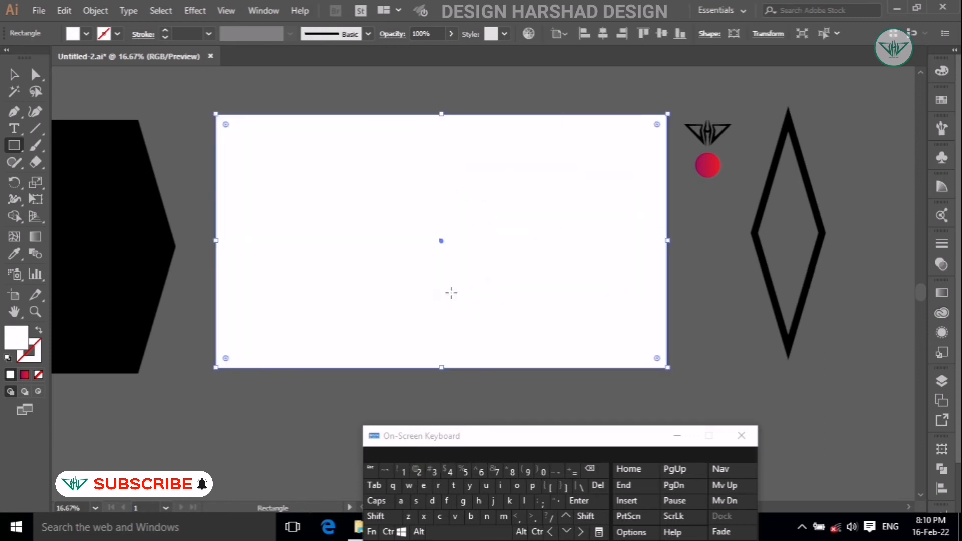
# Send the white rectangle to the back, behind the gradient shape, pattern and logo.
pyautogui.press('v')
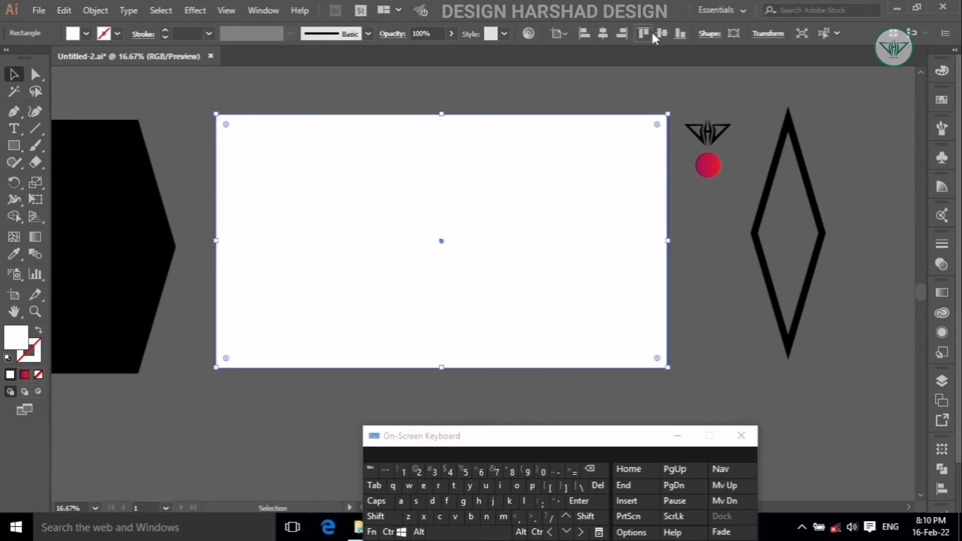
pyautogui.click(95, 10)
pyautogui.moveTo(289, 25)
pyautogui.click(347, 71)
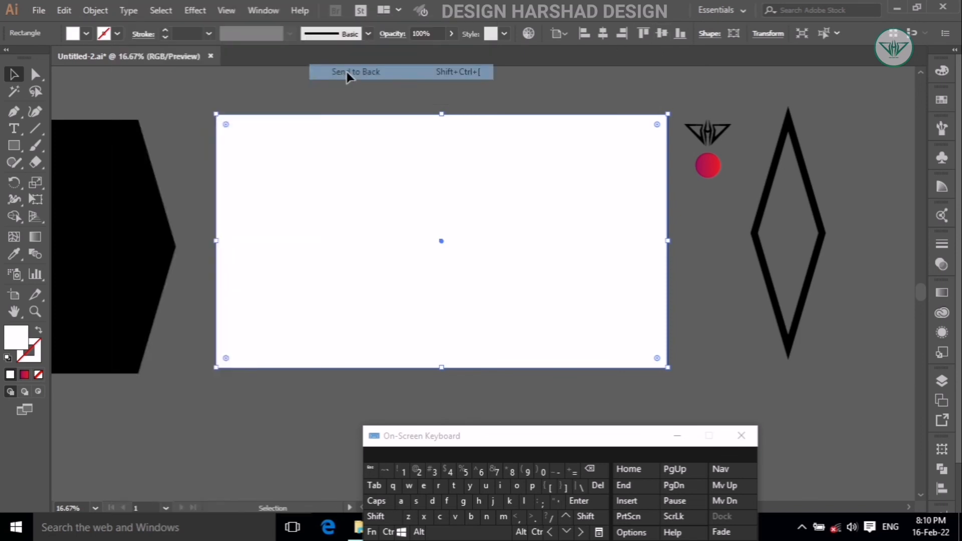
pyautogui.click(212, 86)
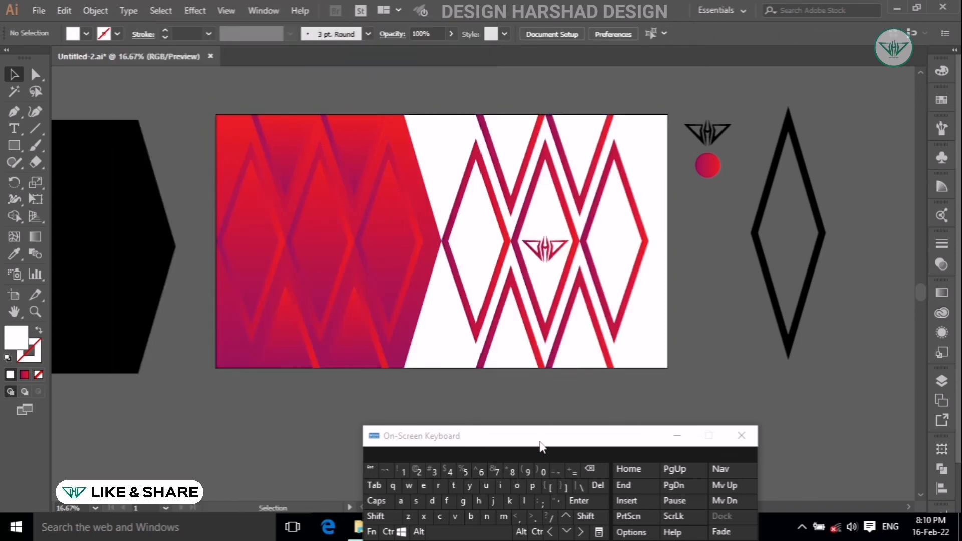
# Scale the gradient logo down proportionally about its centre inside the middle diamond.
pyautogui.scroll(2, 554, 339)
pyautogui.click(381, 516)
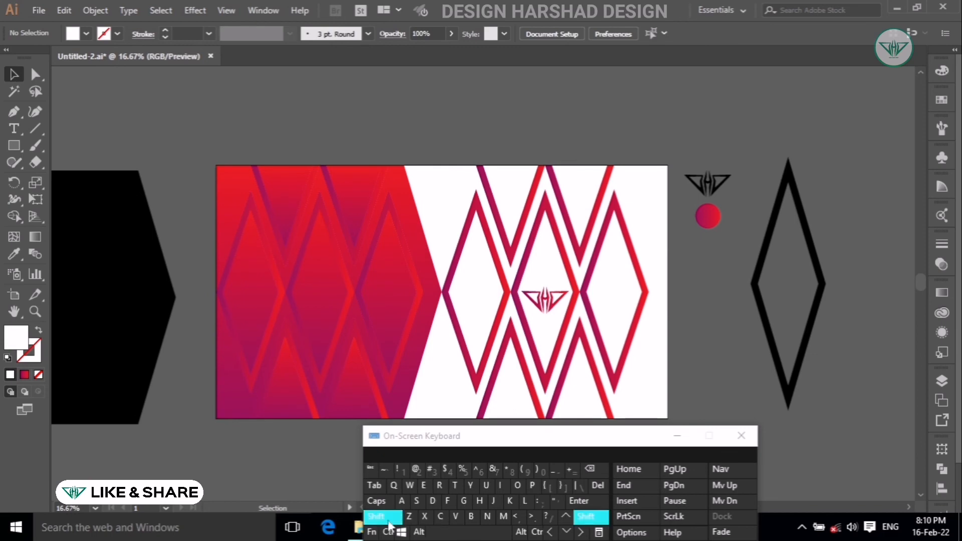
pyautogui.moveTo(550, 300); pyautogui.dragTo(564, 298)
pyautogui.click(417, 532)
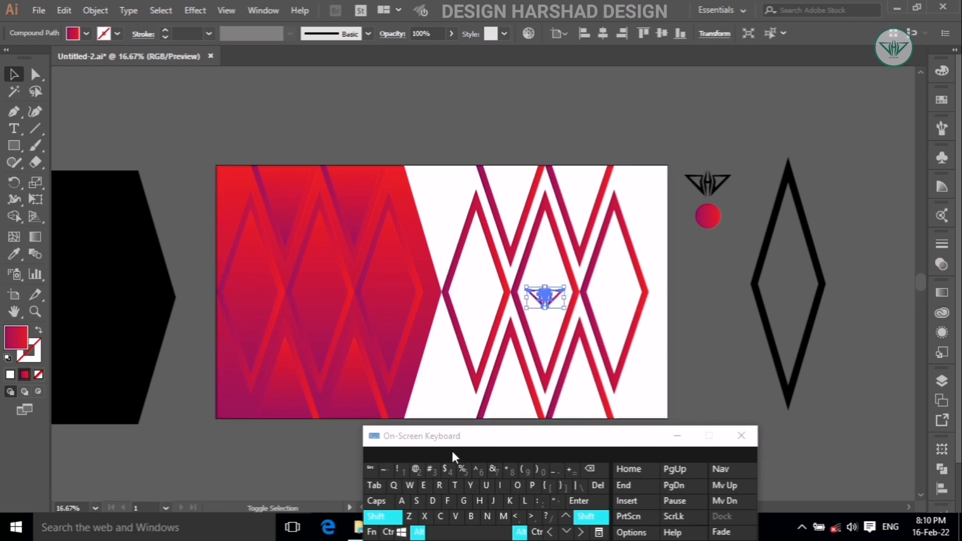
pyautogui.click(396, 520)
pyautogui.click(418, 532)
# Group all the artwork on the artboard, including the white background rectangle.
pyautogui.scroll(-1, 431, 279)
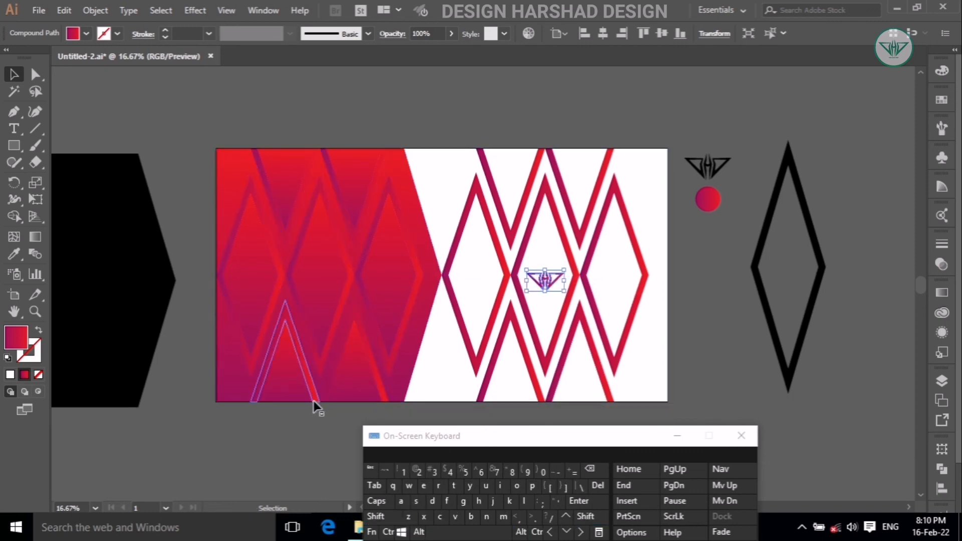
pyautogui.click(306, 435)
pyautogui.moveTo(227, 138); pyautogui.dragTo(659, 406)
pyautogui.click(96, 10)
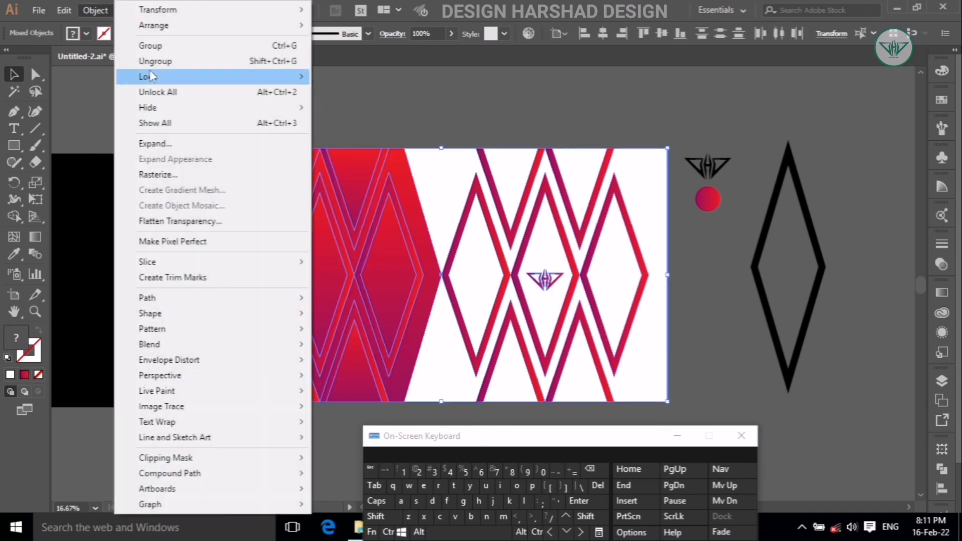
pyautogui.click(150, 46)
# Duplicate the grouped design and move the duplicate to a new layer.
pyautogui.click(941, 382)
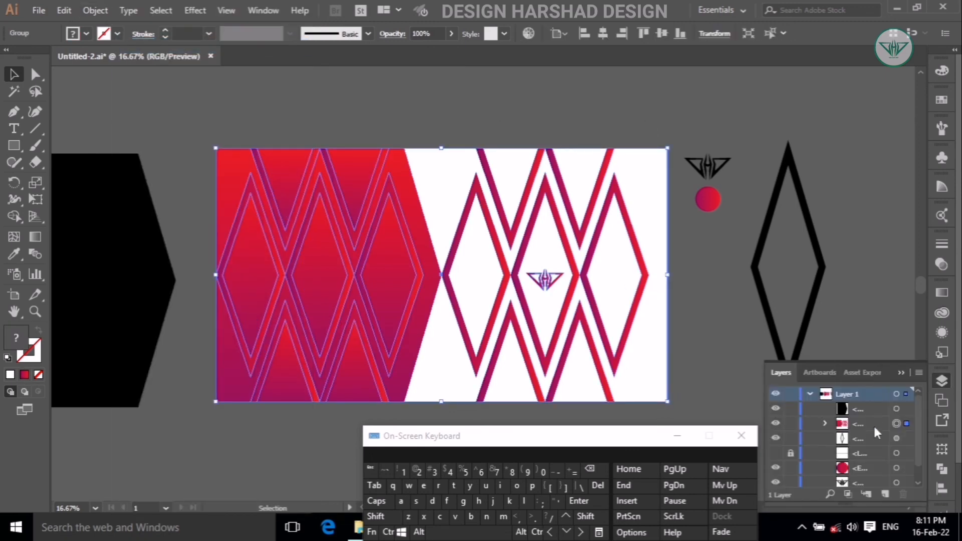
pyautogui.moveTo(874, 426); pyautogui.dragTo(884, 494)
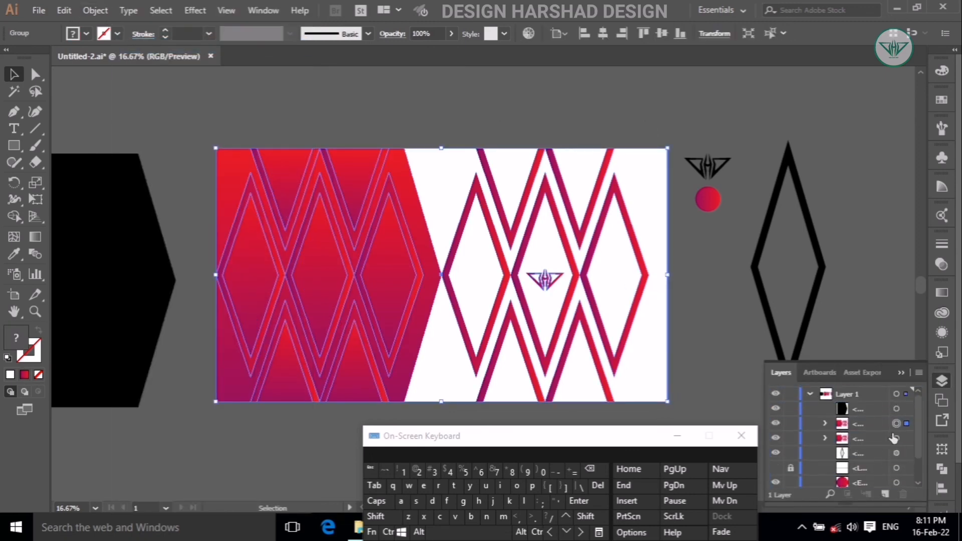
pyautogui.click(885, 494)
pyautogui.moveTo(866, 439); pyautogui.dragTo(855, 393)
# Hide Layer 1 with the original objects and deselect the duplicated design.
pyautogui.click(809, 409)
pyautogui.click(784, 410)
pyautogui.click(900, 372)
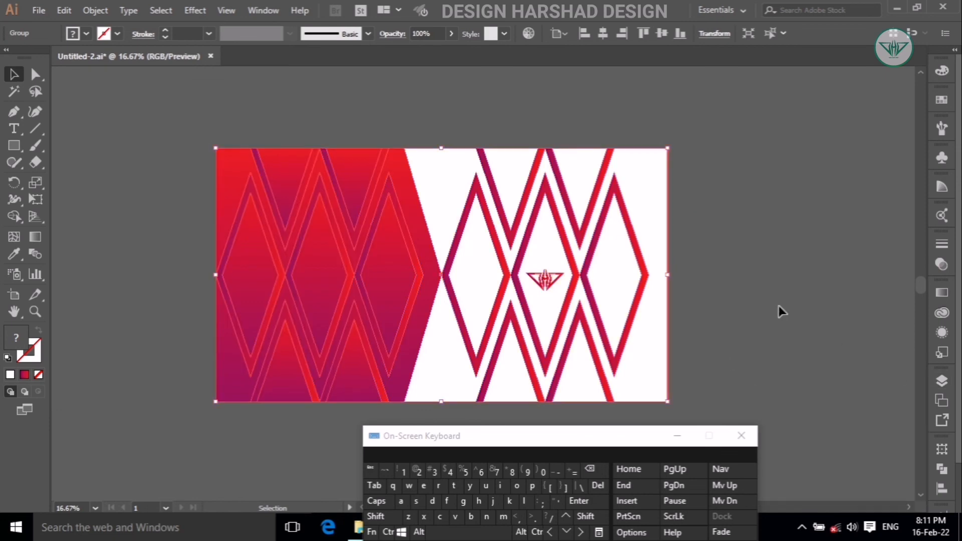
pyautogui.click(754, 309)
pyautogui.scroll(-1, 731, 313)
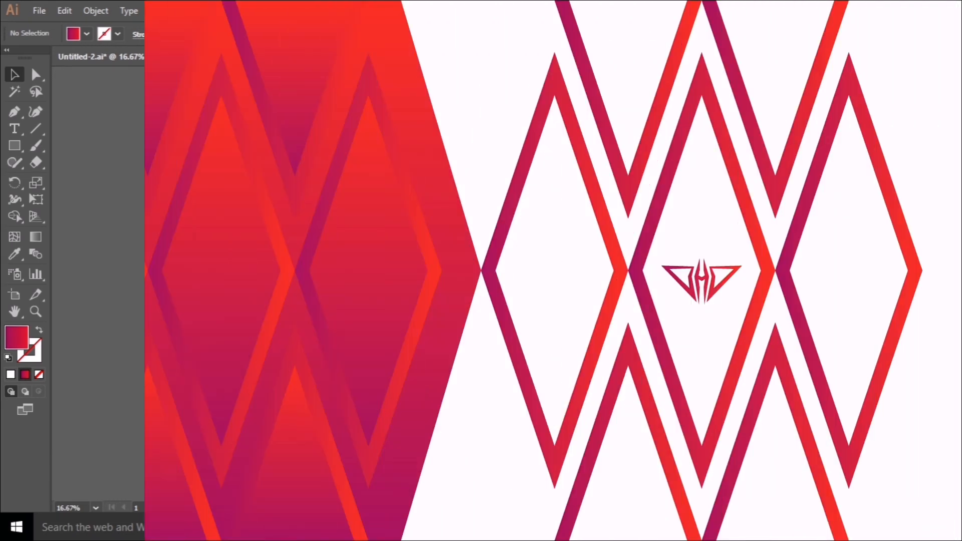